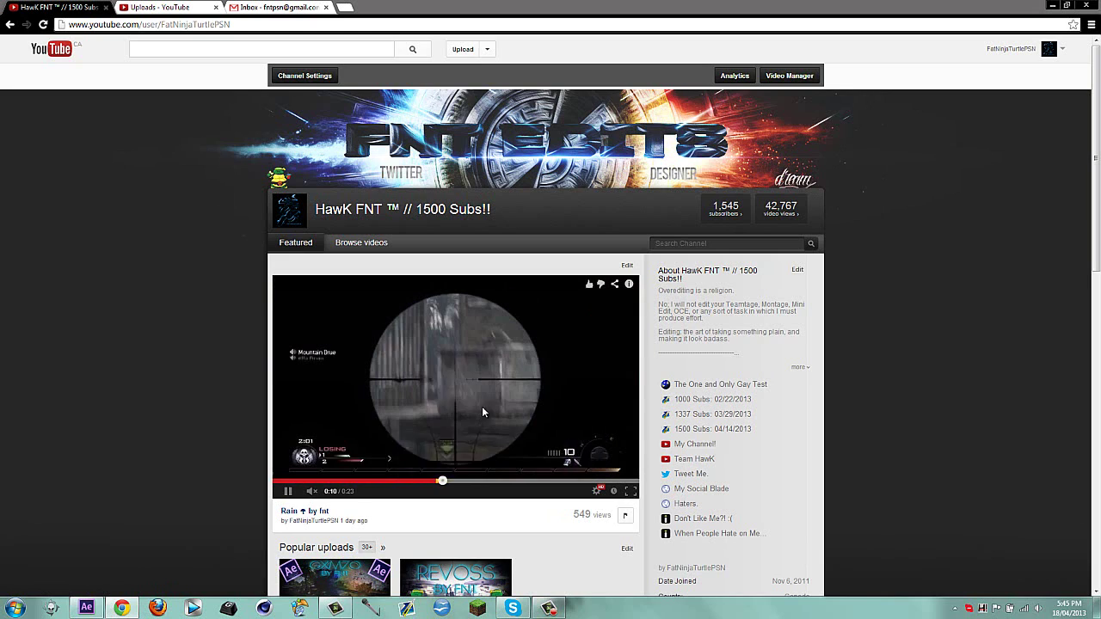
Switch from the browser to After Effects and shrink its window so the desktop folders are reachable
left_click(121, 607)
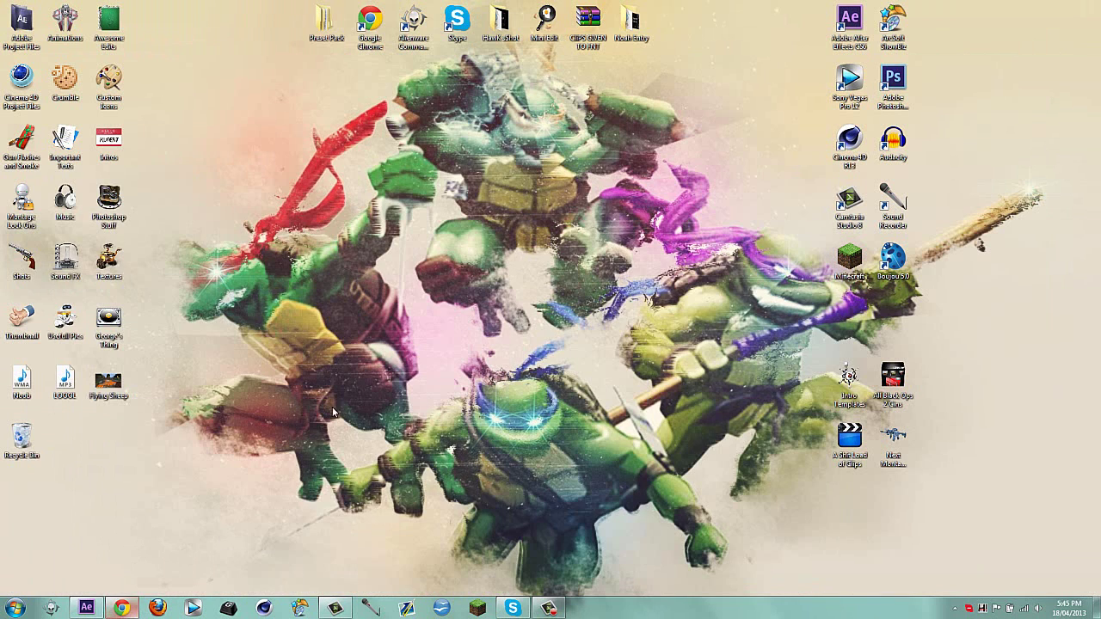
left_click(86, 608)
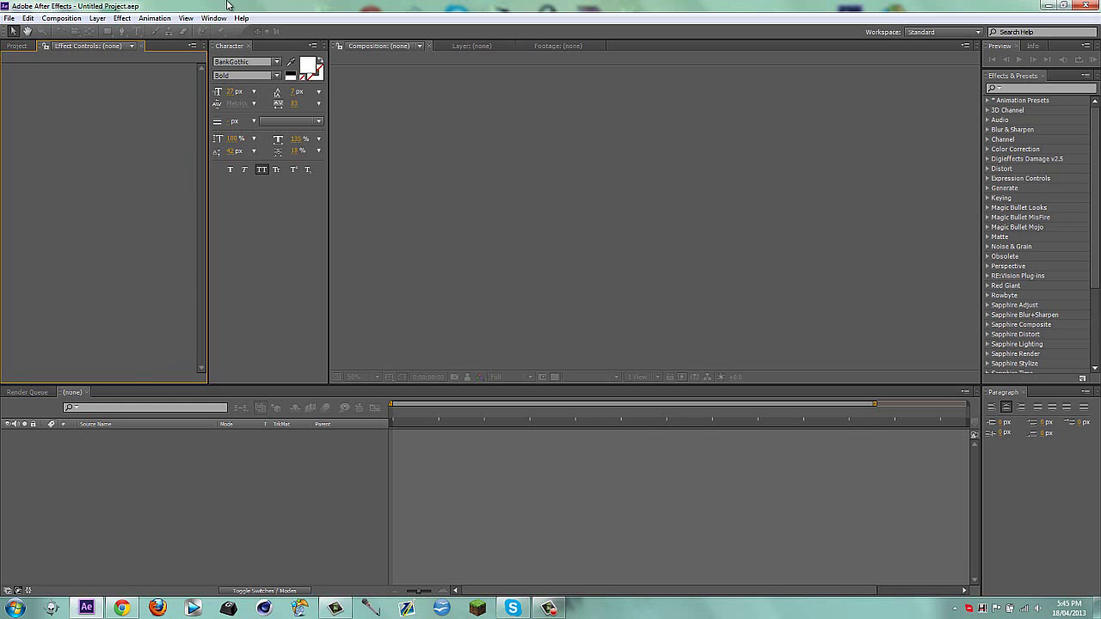
left_click_drag(229, 8, 253, 134)
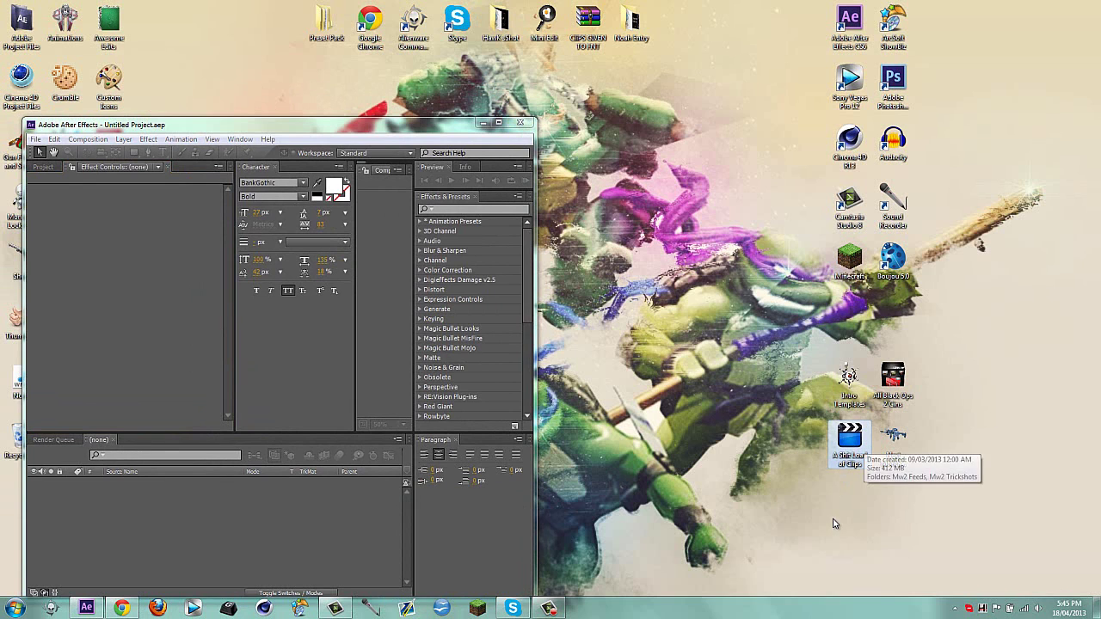
Import the "7 man intervention highrise" clip from the Mw2 Feeds folder into the project and restore the full-size workspace
double_click(849, 439)
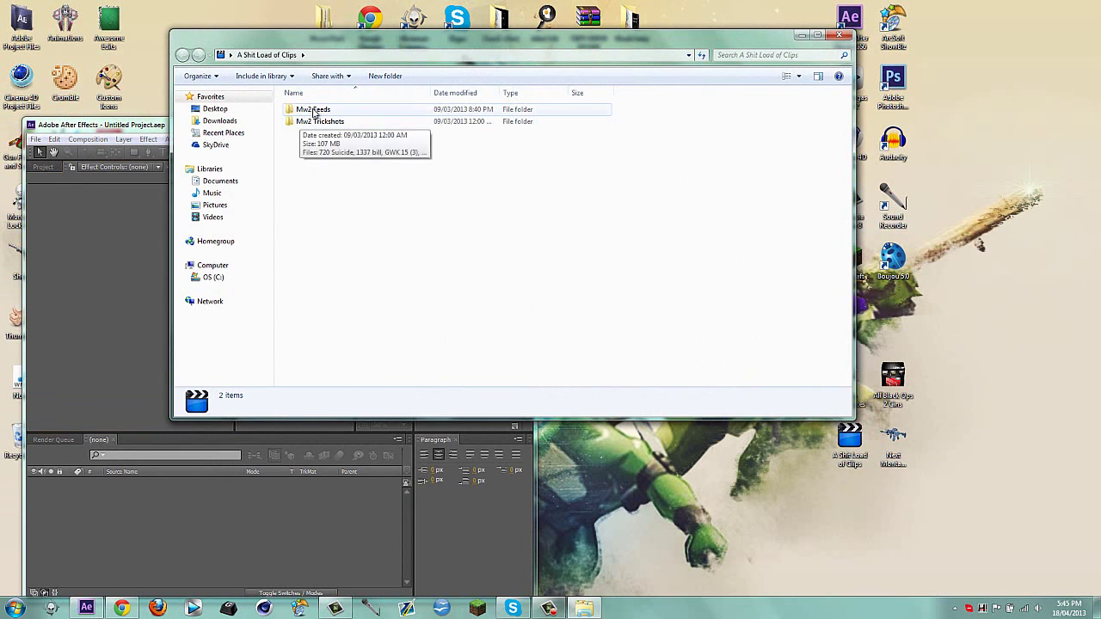
double_click(307, 122)
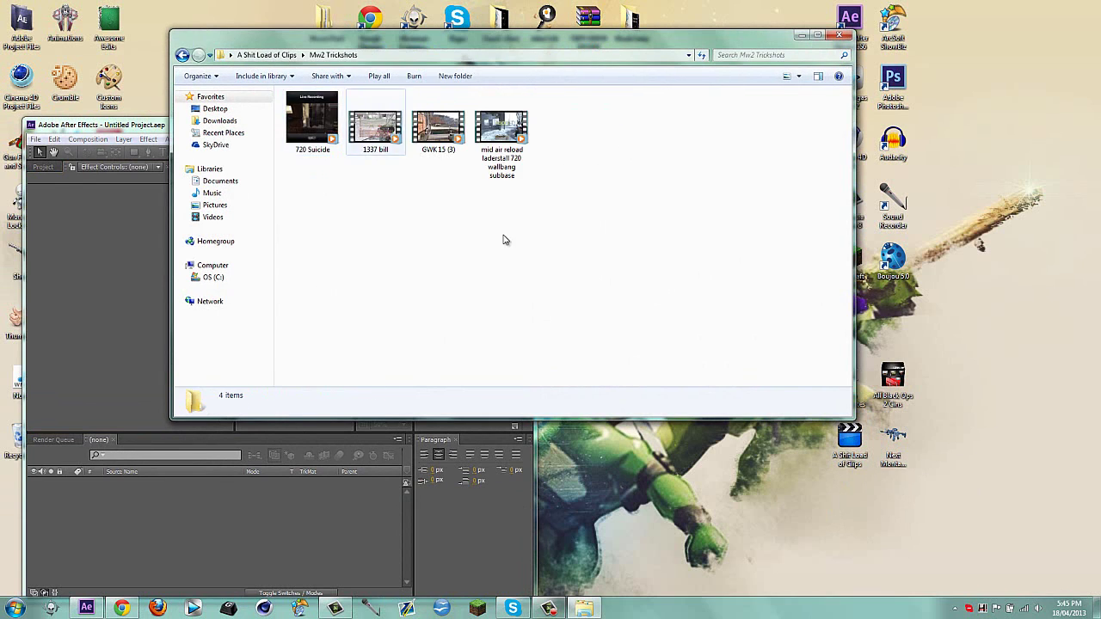
left_click(183, 55)
double_click(335, 123)
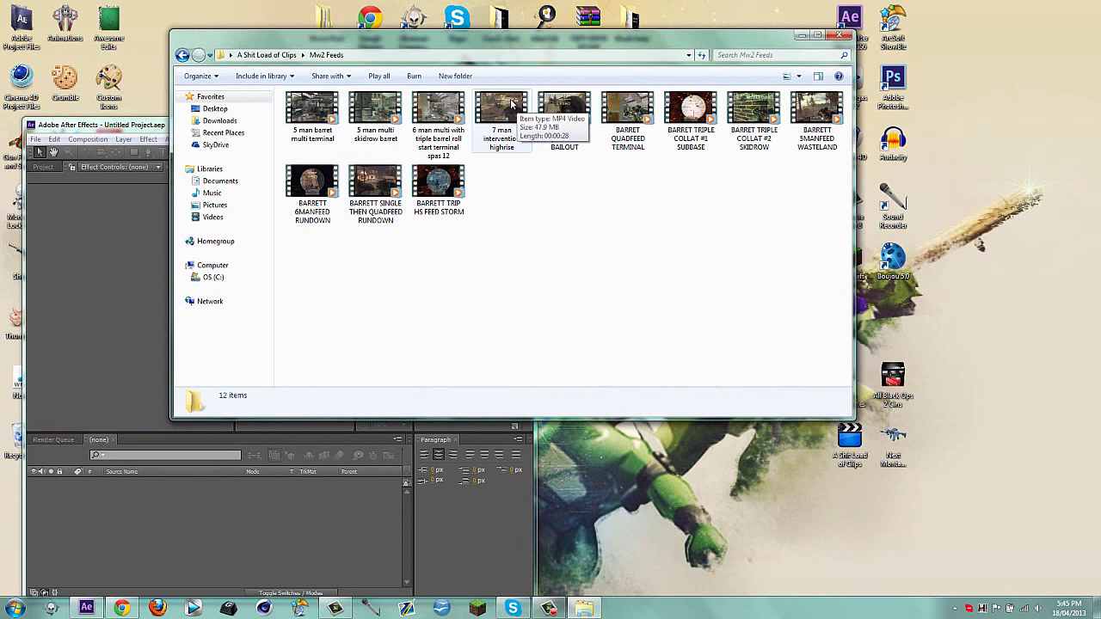
left_click_drag(513, 103, 77, 277)
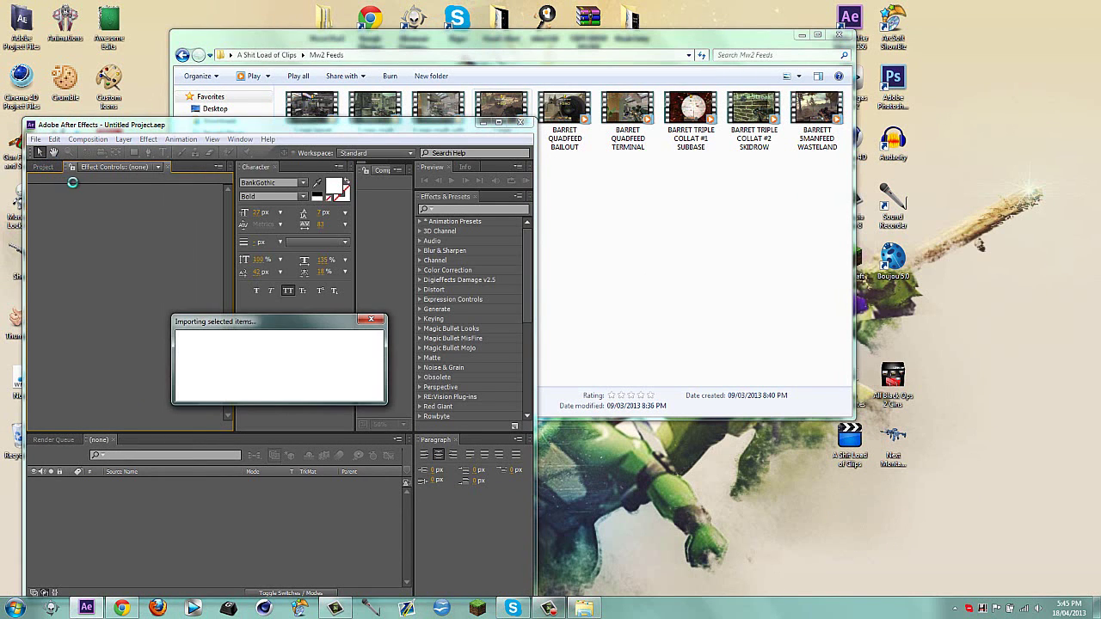
left_click(839, 35)
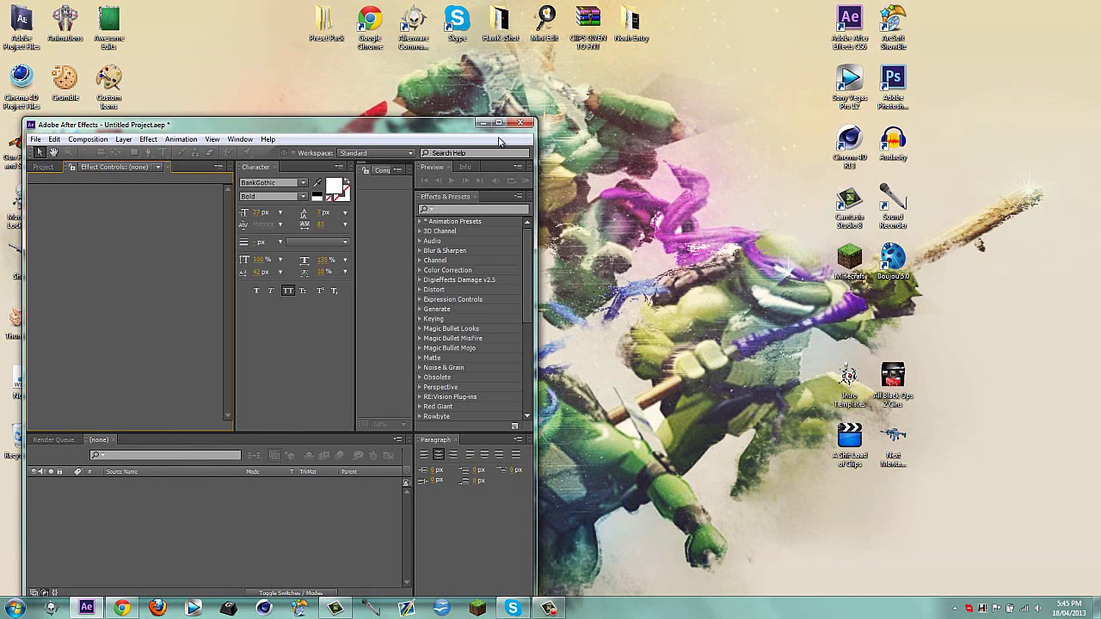
left_click(497, 124)
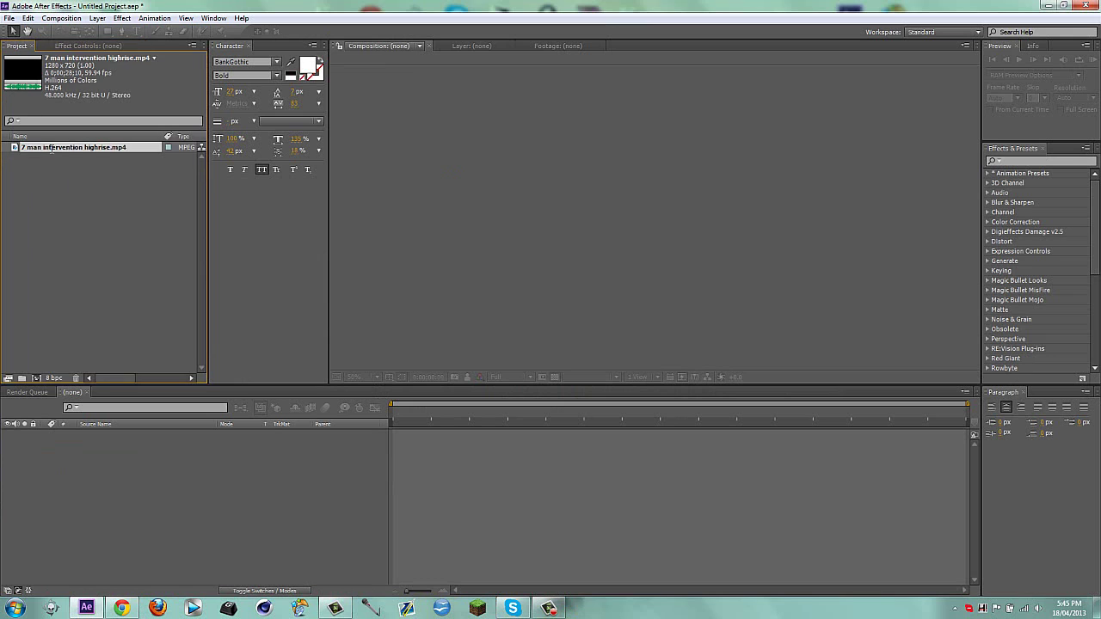
Create a composition from the "7 man intervention highrise.mp4" clip and set its preview resolution to Half
left_click_drag(54, 150, 36, 379)
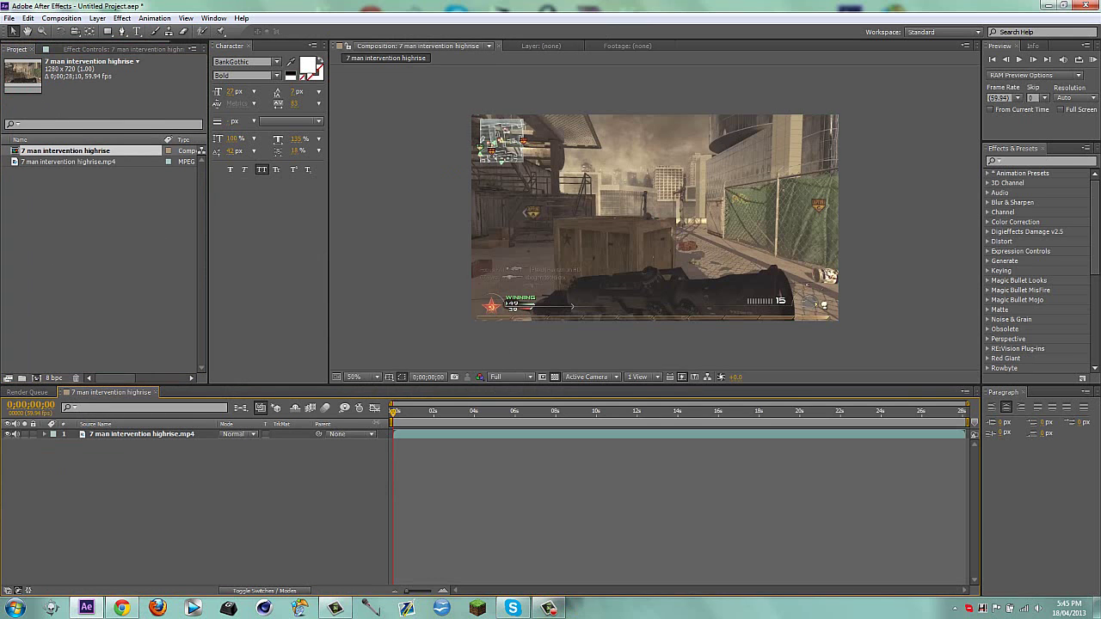
left_click_drag(402, 418, 456, 418)
left_click(510, 377)
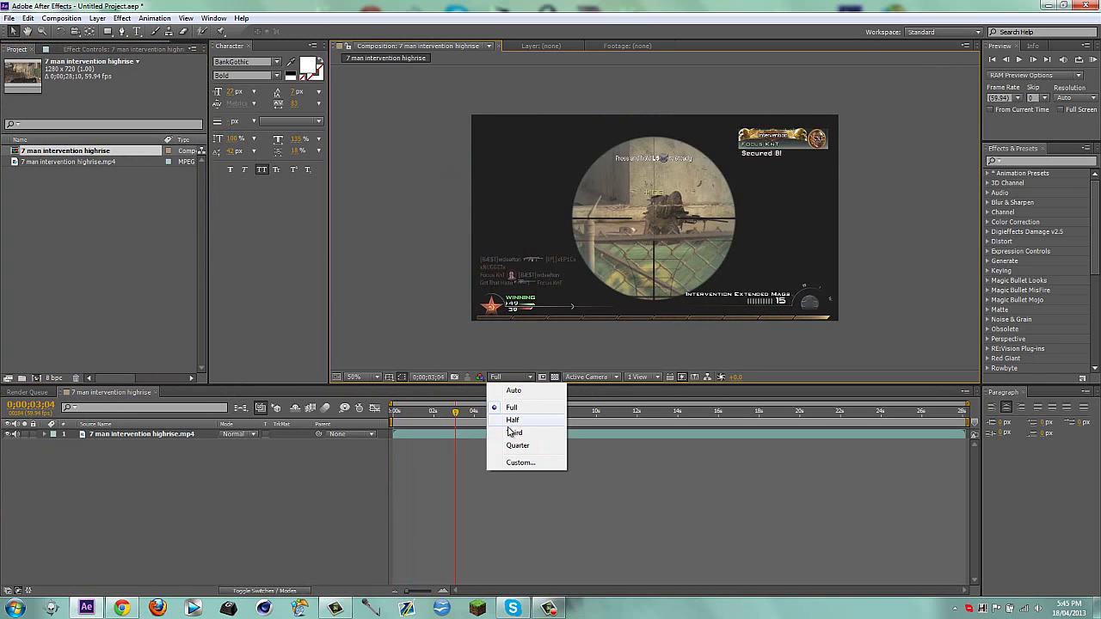
left_click(514, 433)
left_click(449, 413)
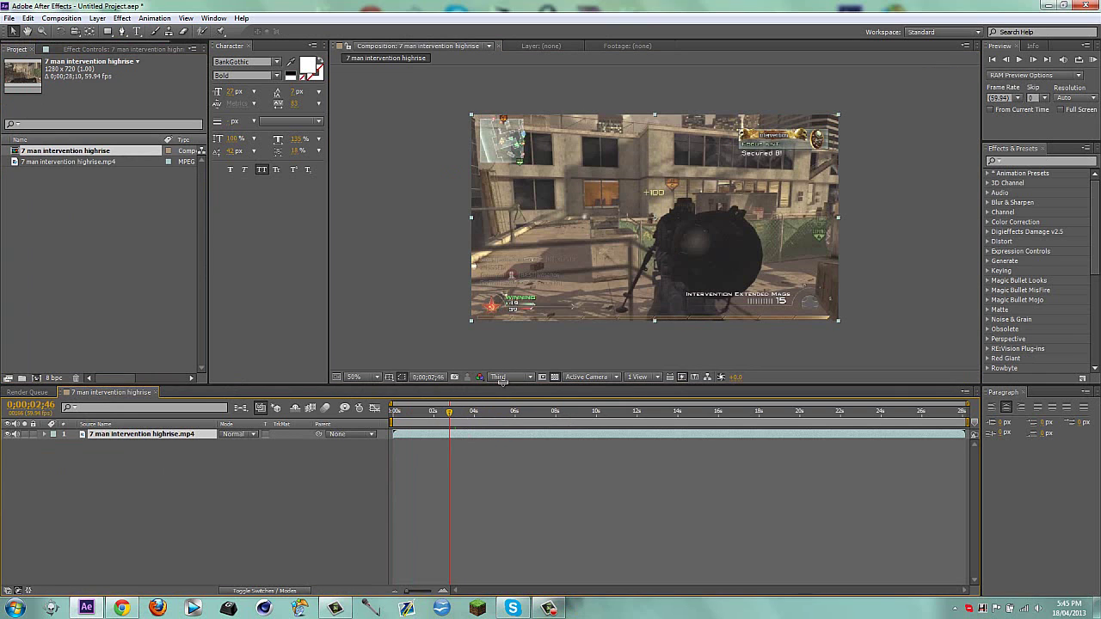
left_click(507, 377)
left_click(511, 420)
Split the clip at 0;00;08;11 by duplicating the layer, ending the lower copy there and starting the upper copy there
left_click_drag(449, 413, 558, 413)
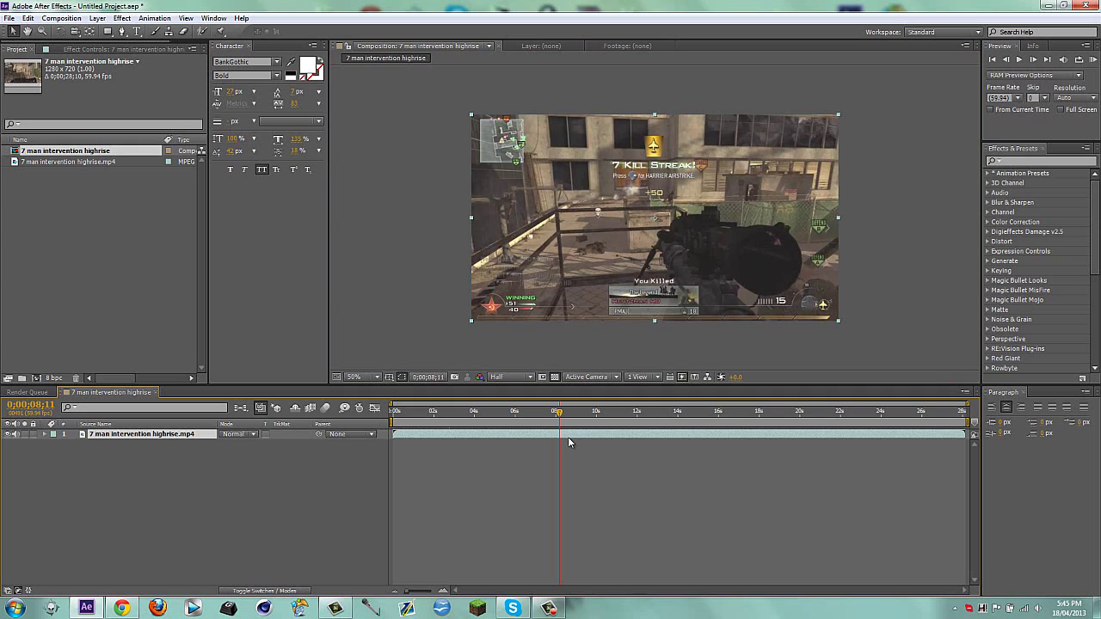
key("ctrl+d")
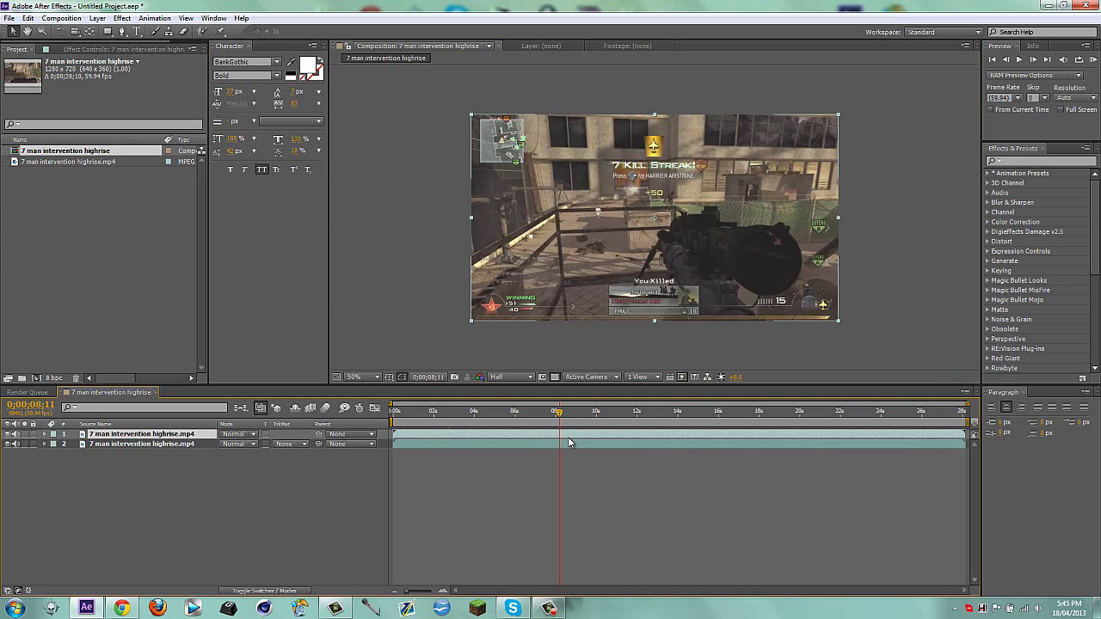
left_click(567, 444)
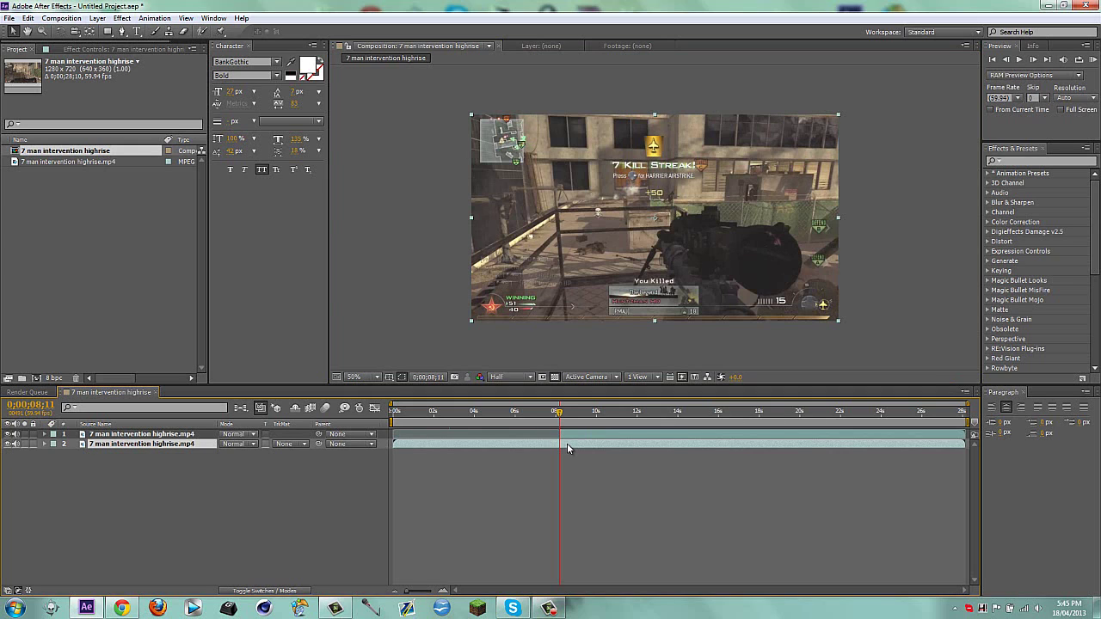
key("alt+]")
left_click(578, 434)
key("alt+[")
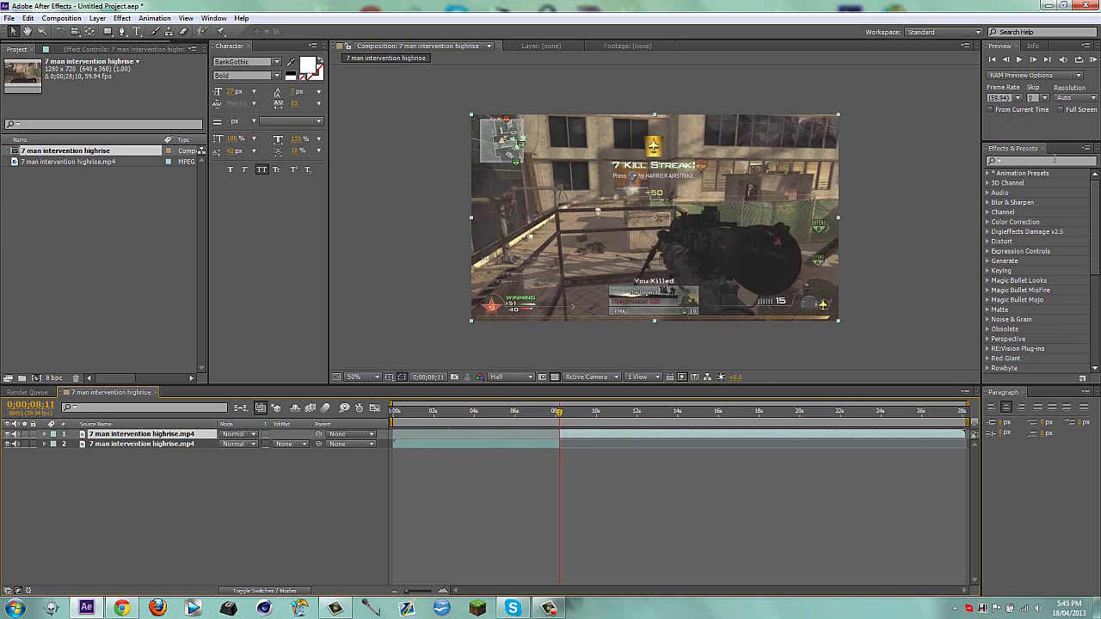
Find the Twixtor Pro effect and apply it to the upper clip layer
left_click(1055, 160)
type("twixtor")
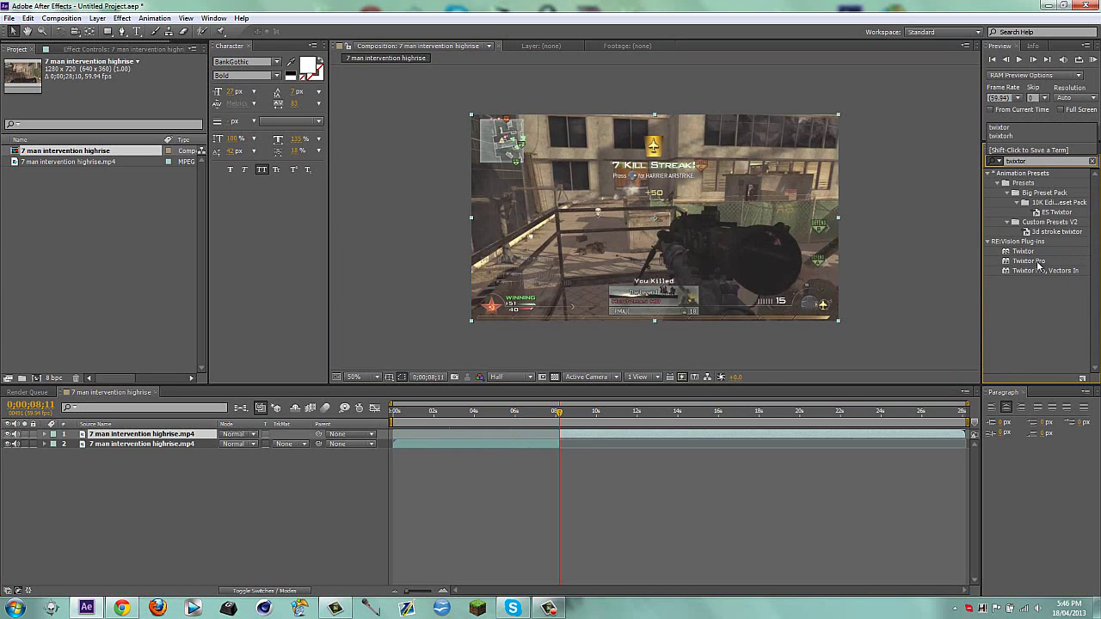
left_click_drag(1038, 266, 578, 435)
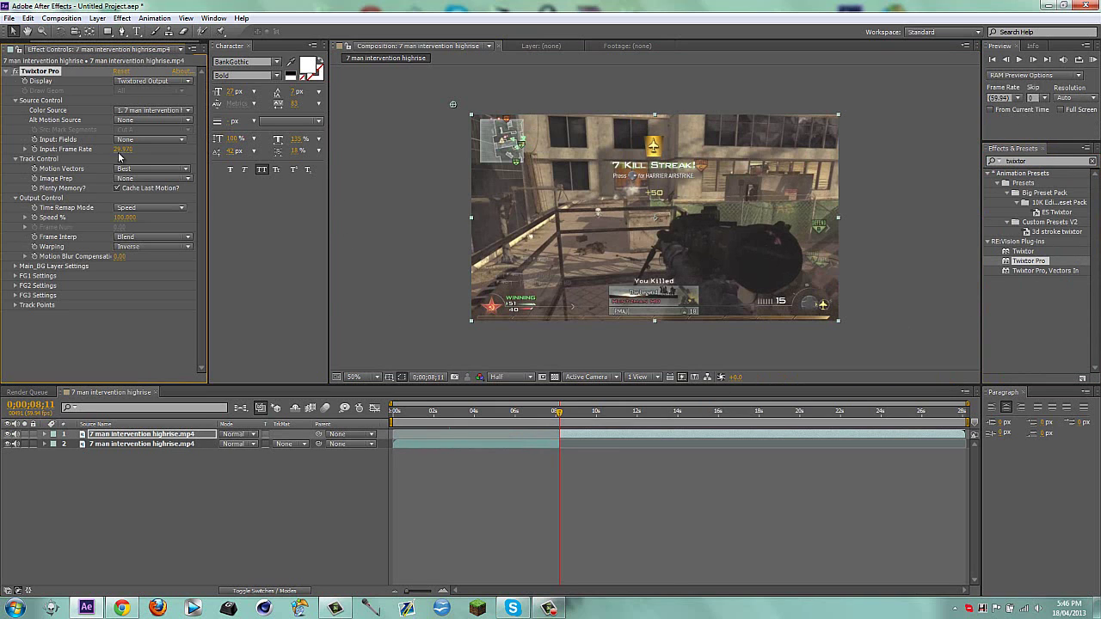
Configure Twixtor Pro with input frame rate 59.940, Warping Inverse w/ Smart Blend and Image Prep Contrast/Edge Enhance
left_click(117, 149)
key("Return")
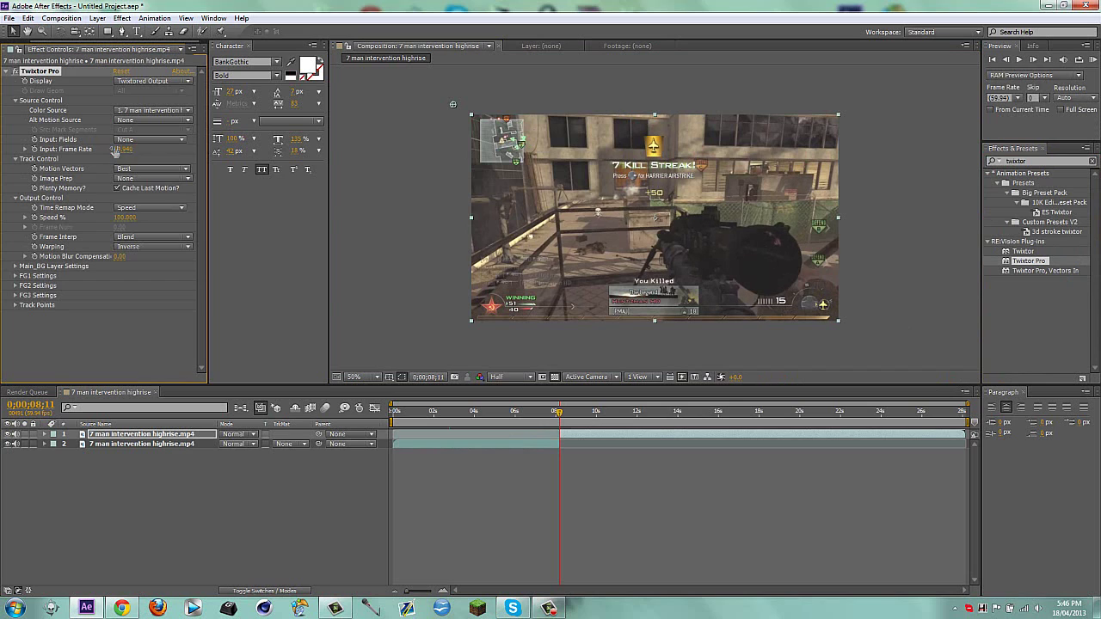
left_click(152, 247)
left_click(151, 270)
left_click(151, 178)
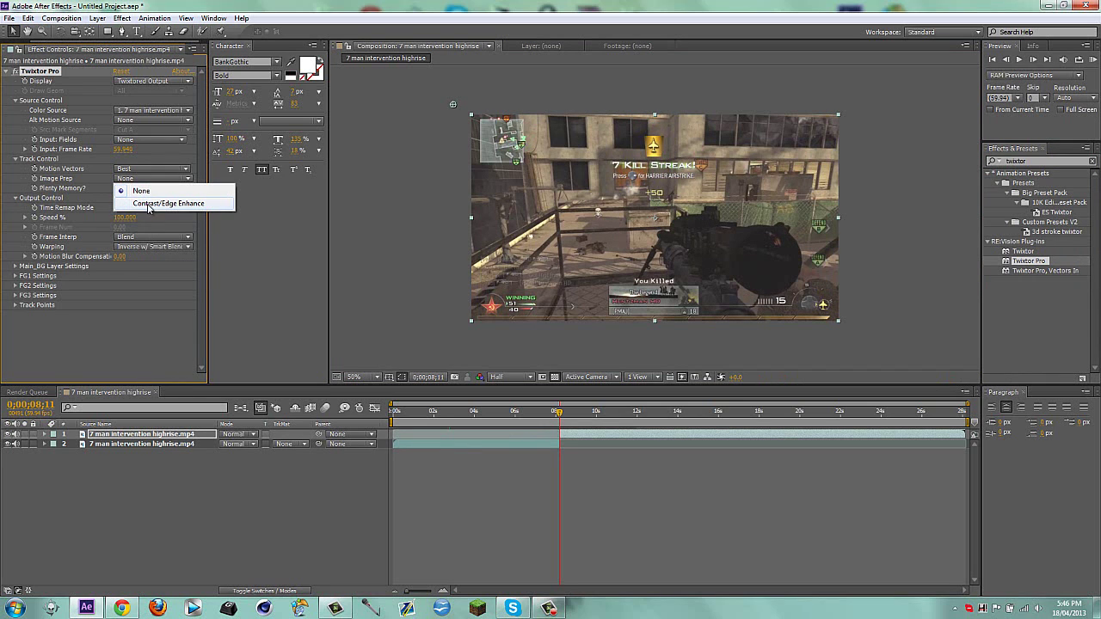
left_click(149, 204)
Keyframe Twixtor Pro's Speed % at 10 at 0;00;08;11 and reveal the layer's keyframes in the timeline
key("Page_Up")
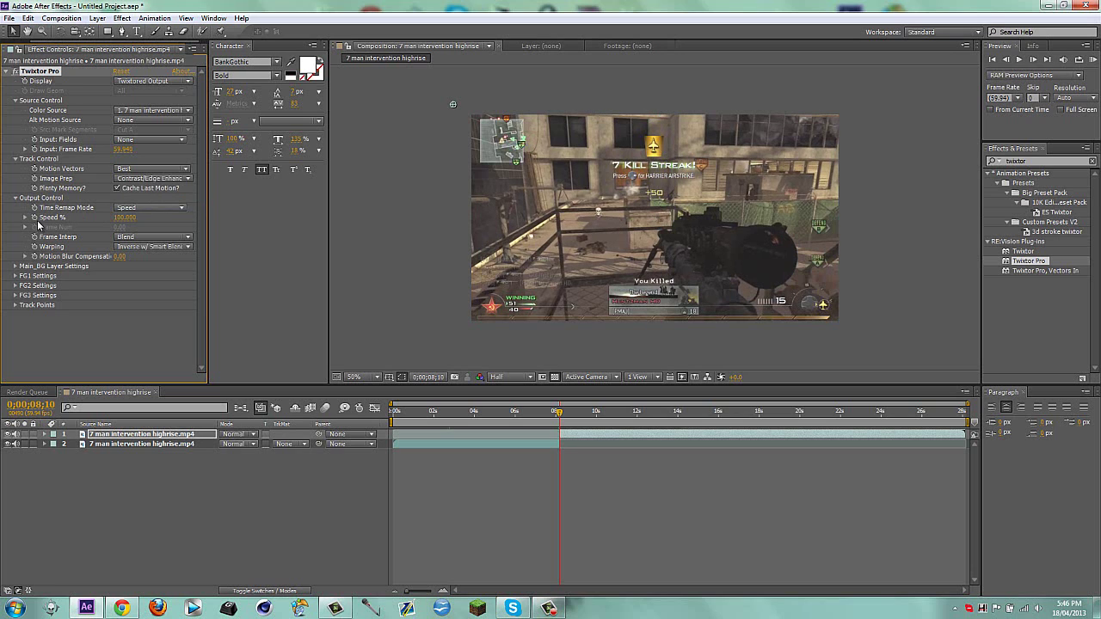
key("Page_Down")
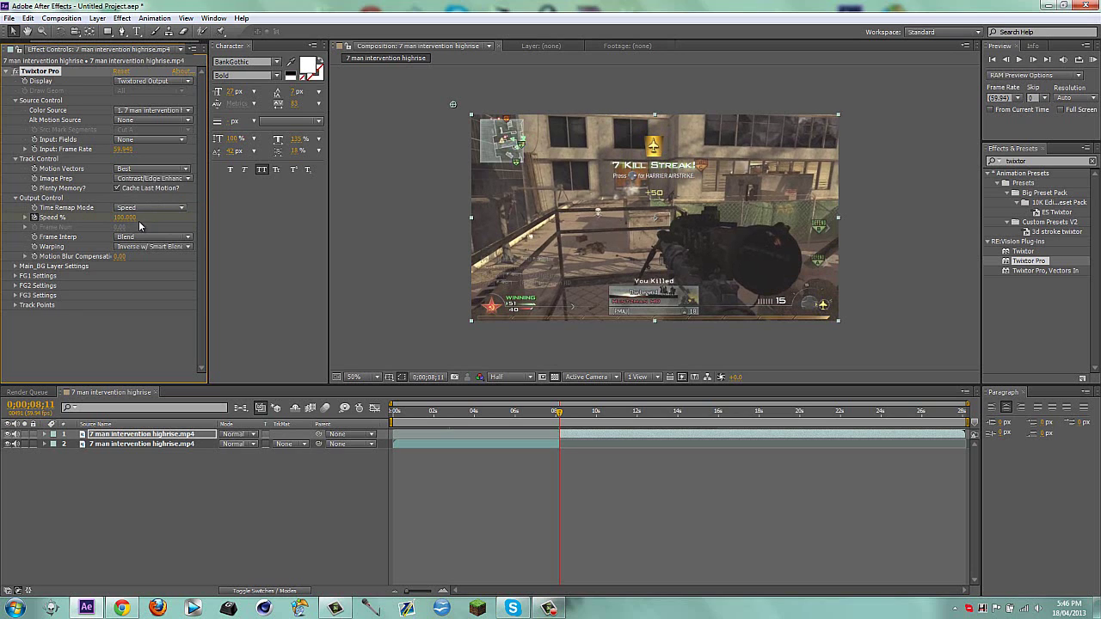
left_click(126, 218)
type("10")
key("Return")
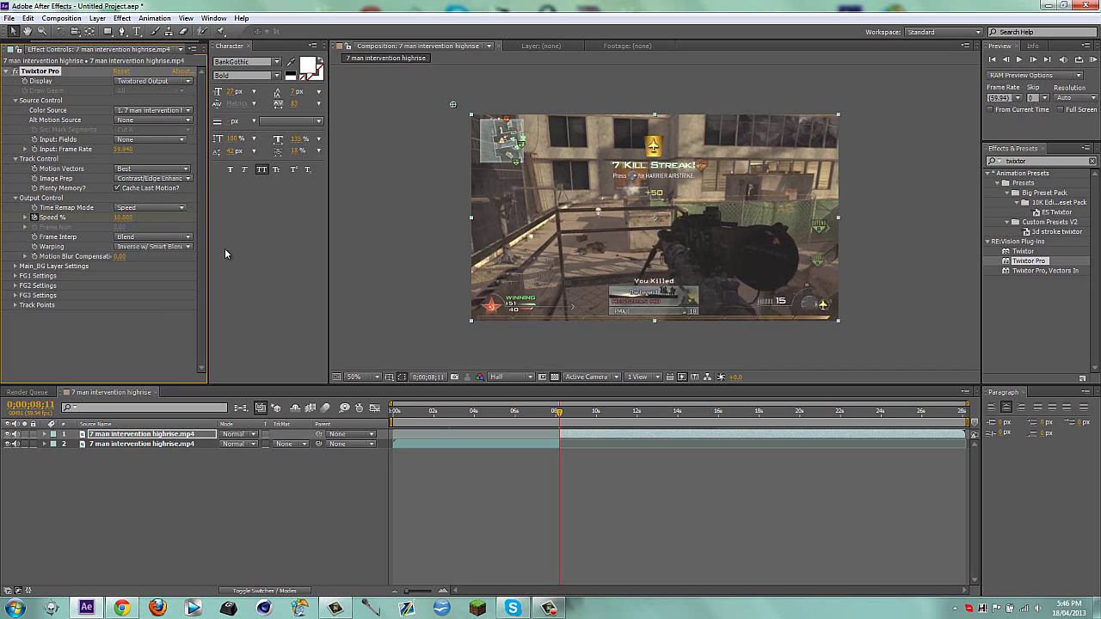
key("u")
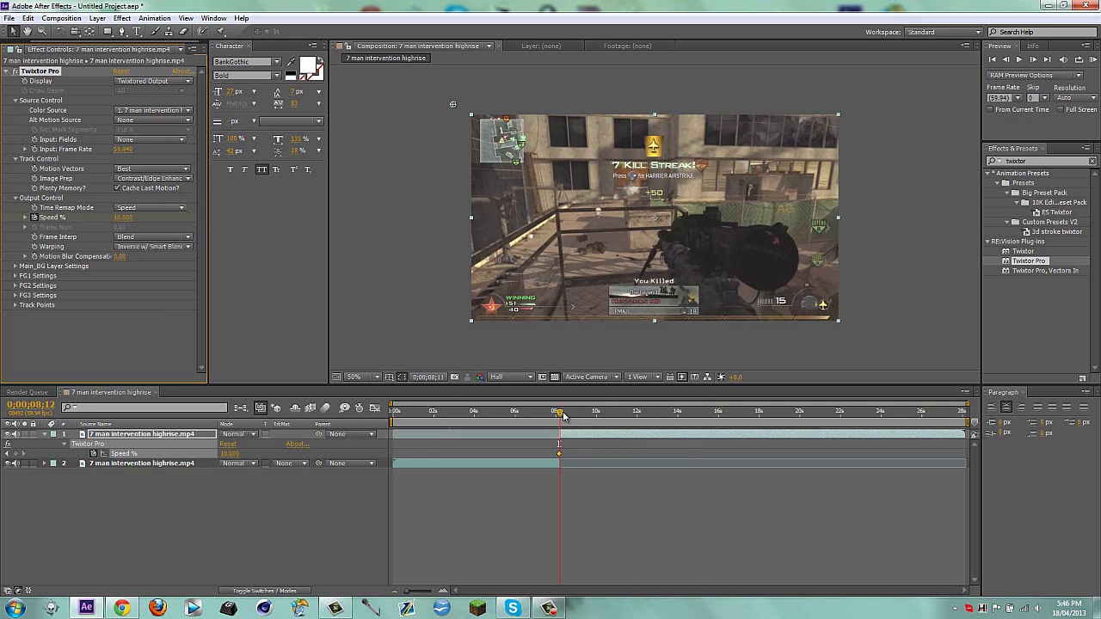
Set the work area from 0;00;08;11 to 0;00;09;30 and trim the composition to it
left_click_drag(559, 413, 593, 416)
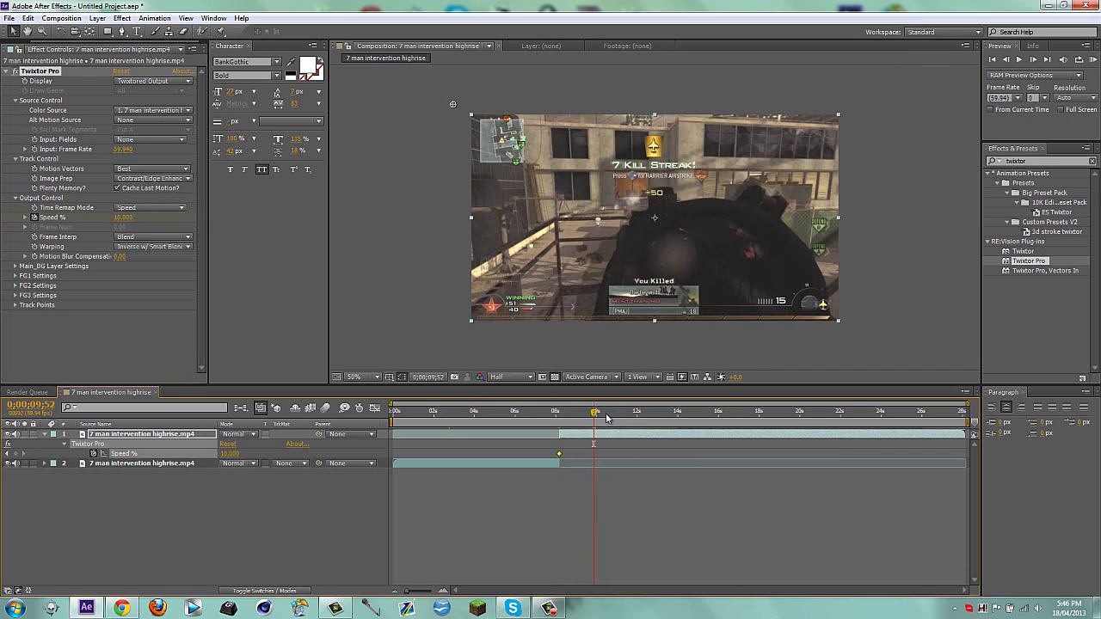
left_click_drag(594, 416, 586, 416)
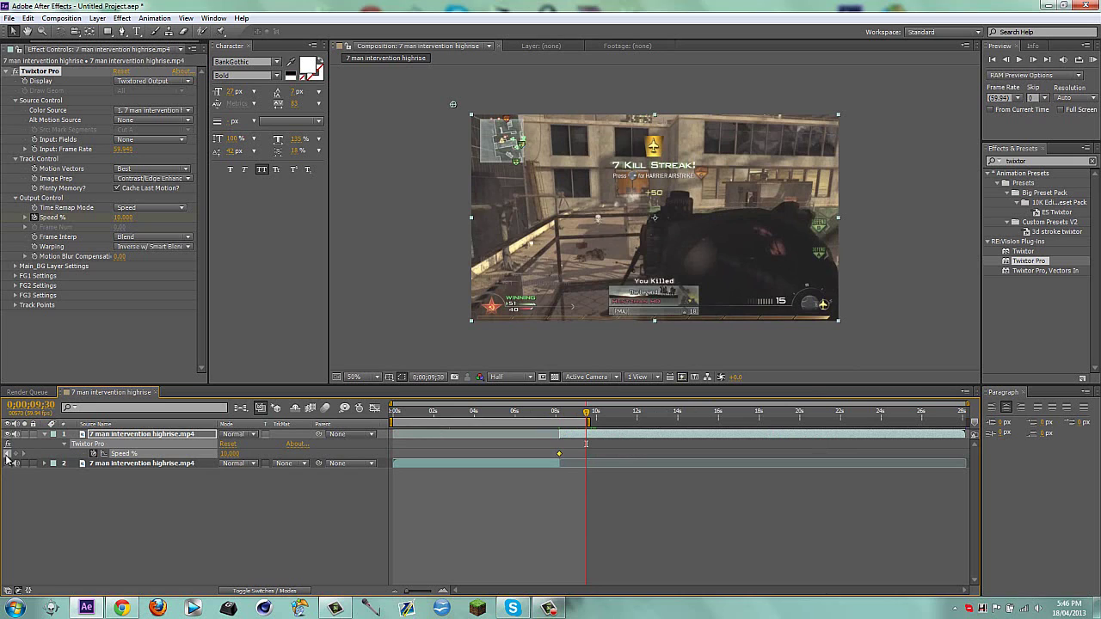
left_click(6, 455)
key("n")
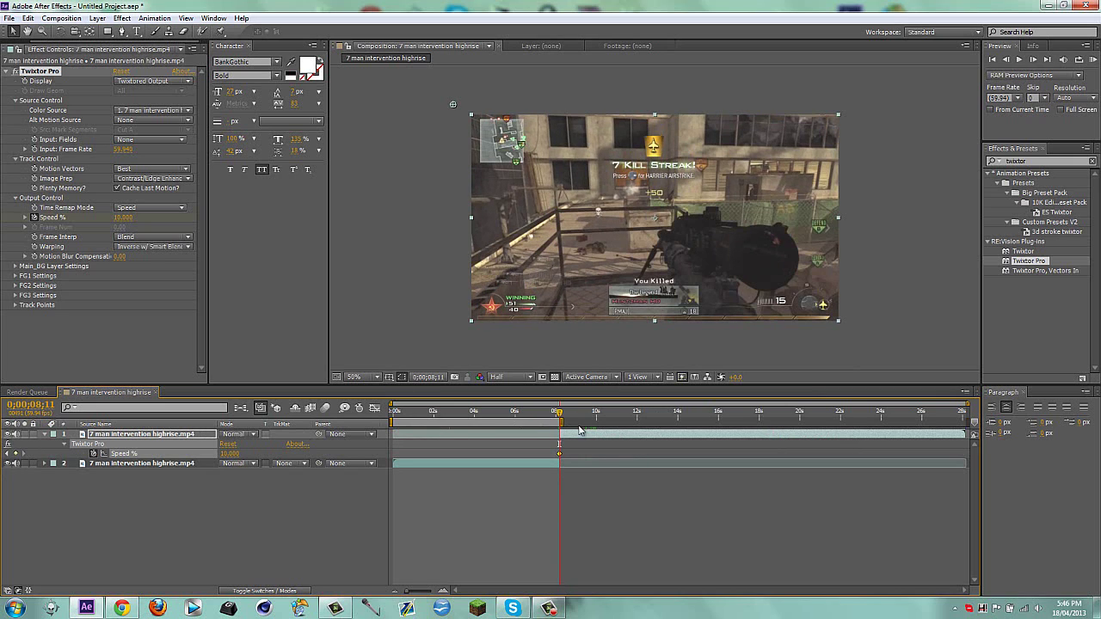
key("ctrl+z")
key("b")
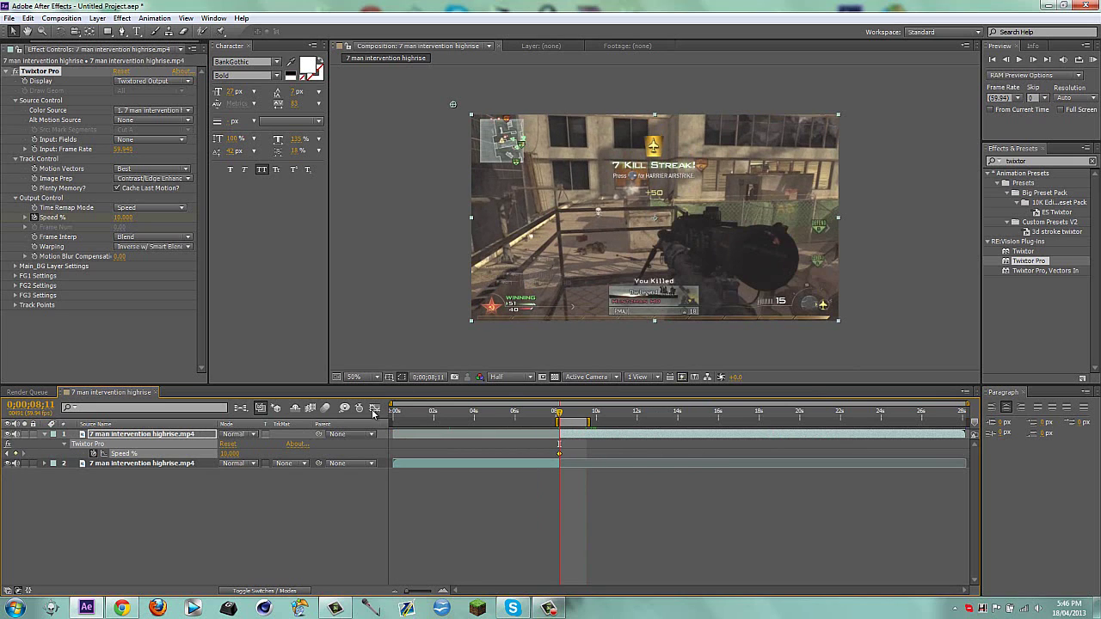
right_click(571, 421)
left_click(608, 460)
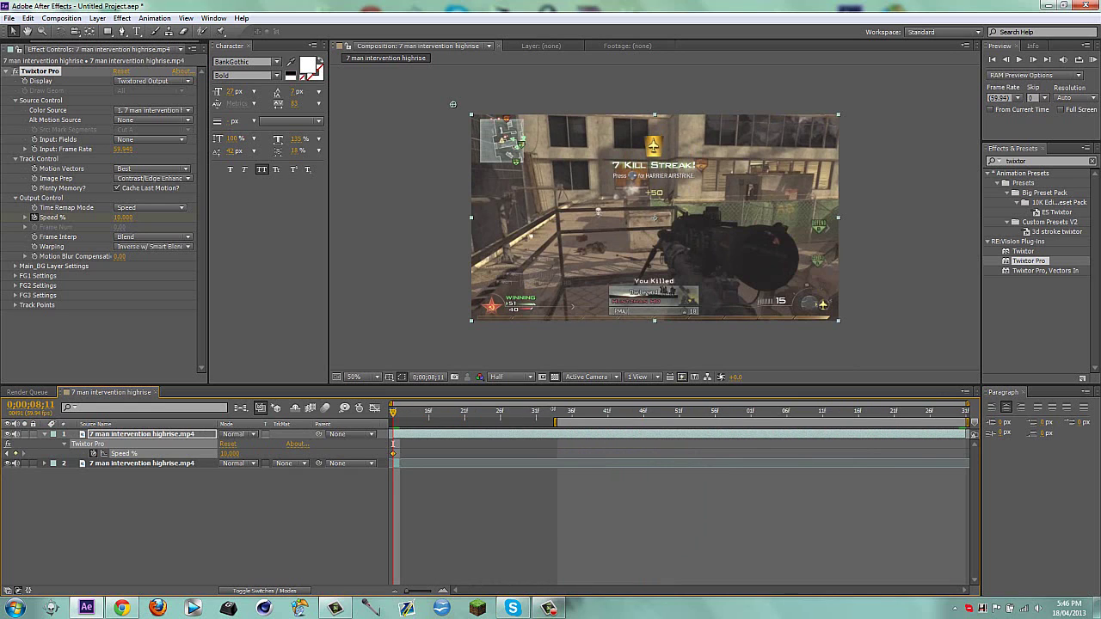
Collapse the upper clip's keyframed properties and add an adjustment layer named "Gun Effect" above both clips
left_click_drag(392, 415, 671, 411)
left_click(422, 434)
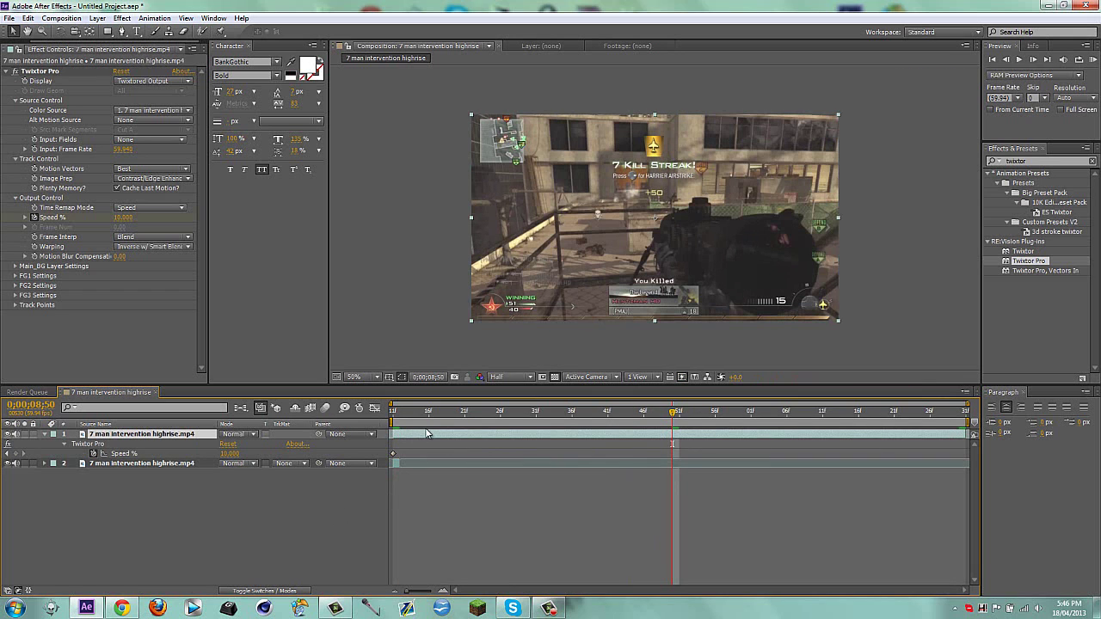
key("u")
left_click(314, 533)
left_click_drag(420, 414, 319, 410)
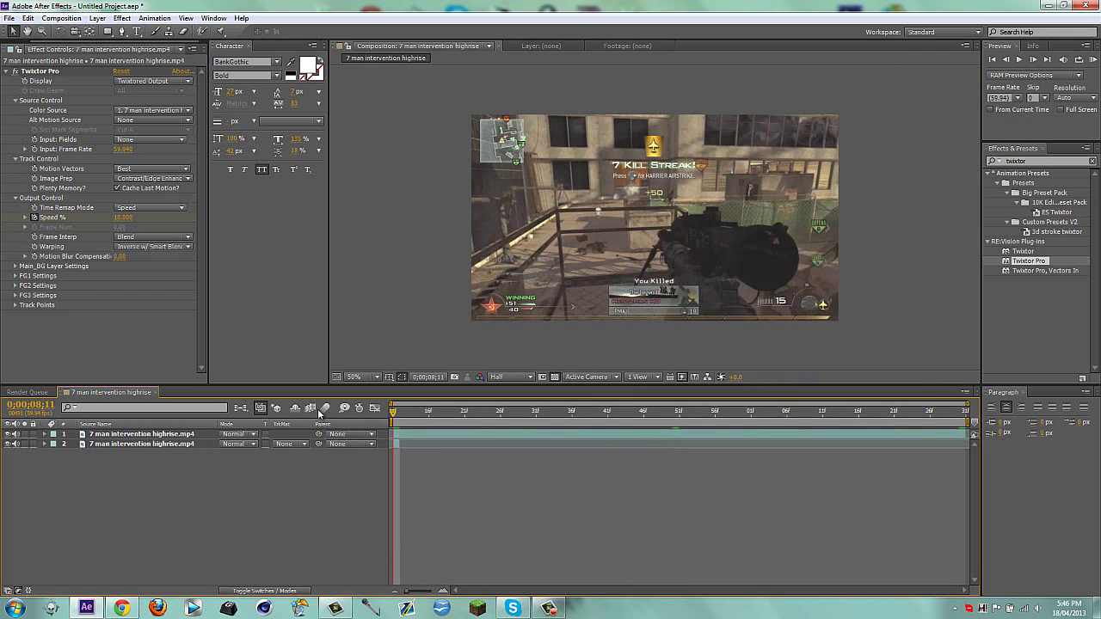
key("ctrl+alt+y")
key("Return")
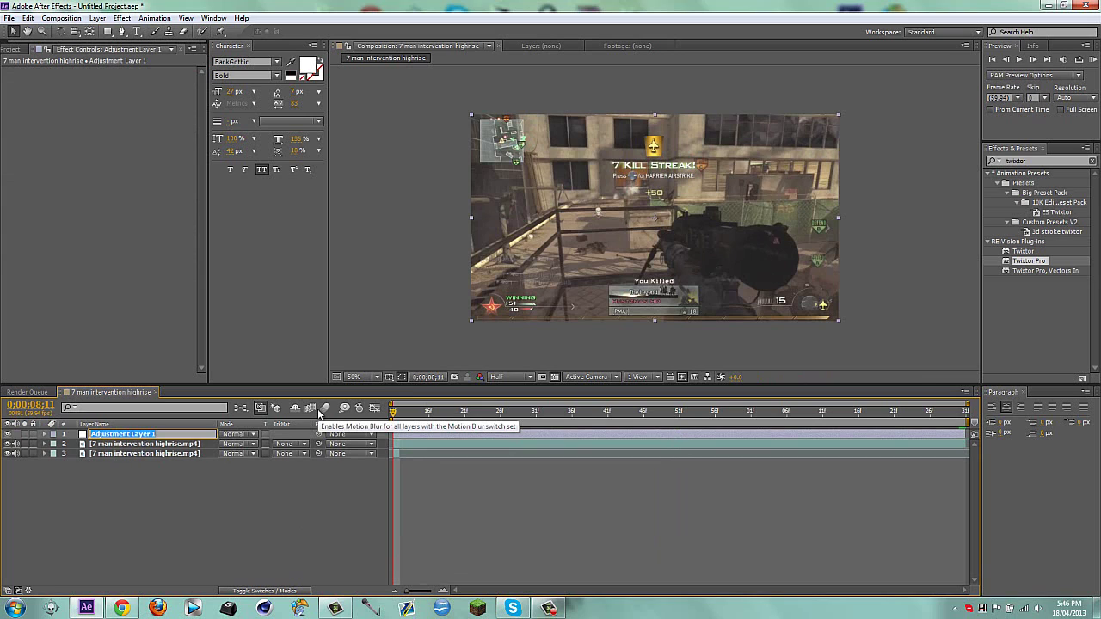
type("Gun Effect")
key("Return")
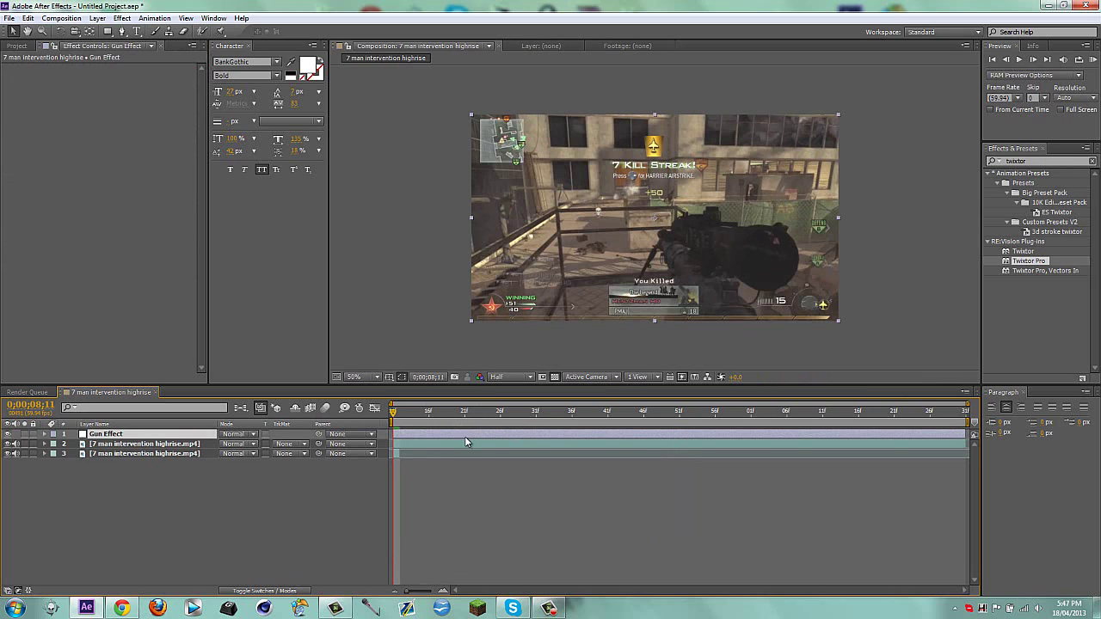
Draw a closed Pen mask around the sniper rifle on the Gun Effect layer and keyframe its Mask Path at 0;00;08;11
key("g")
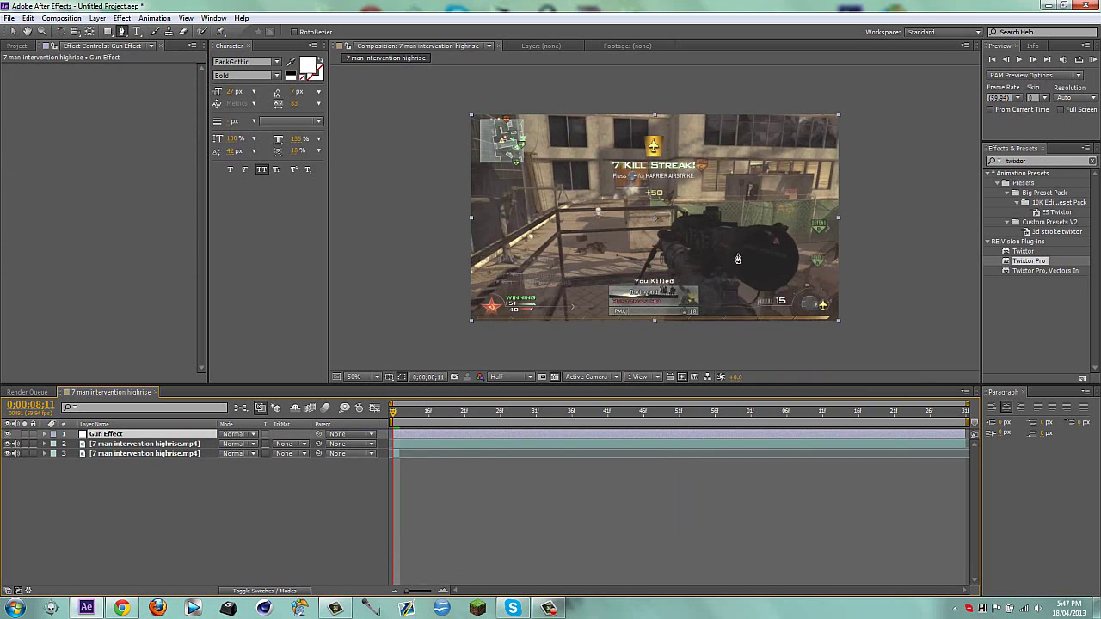
left_click(651, 326)
left_click(665, 294)
left_click(665, 268)
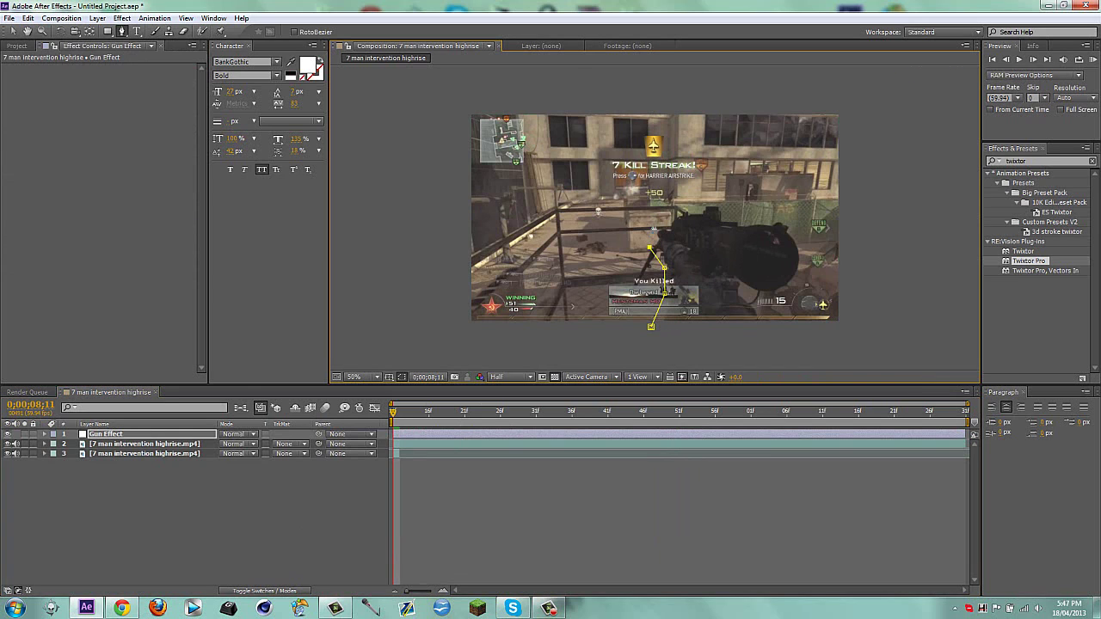
left_click(655, 221)
left_click(673, 210)
left_click(701, 202)
left_click(729, 208)
left_click(736, 222)
left_click(778, 218)
left_click(805, 230)
left_click(805, 265)
left_click(793, 293)
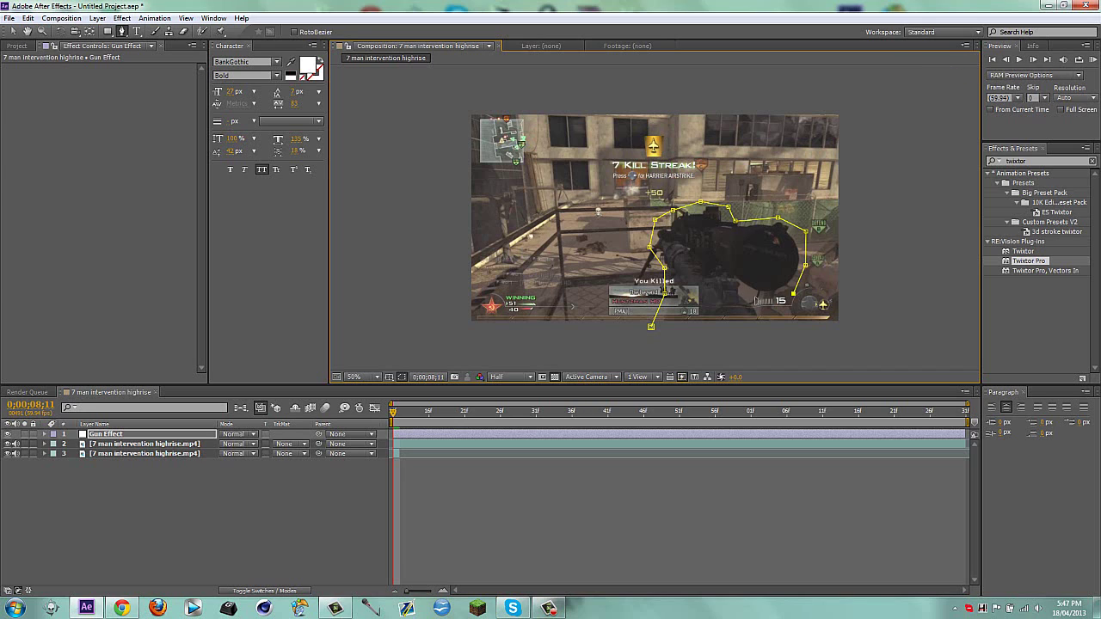
left_click(757, 294)
left_click(759, 308)
left_click(778, 324)
left_click(651, 327)
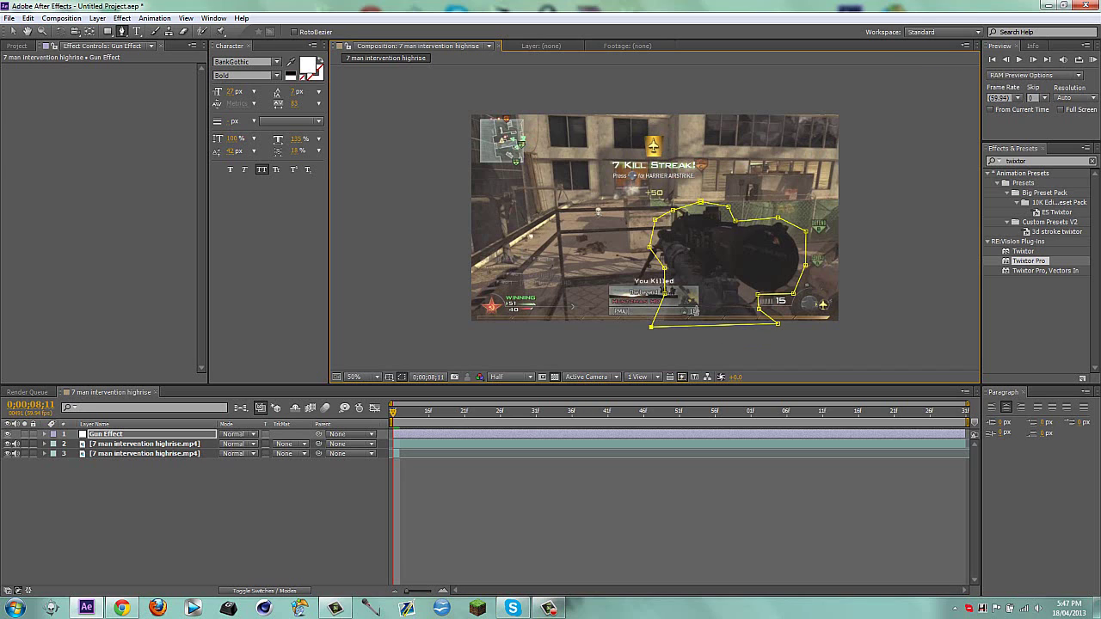
key("alt+m")
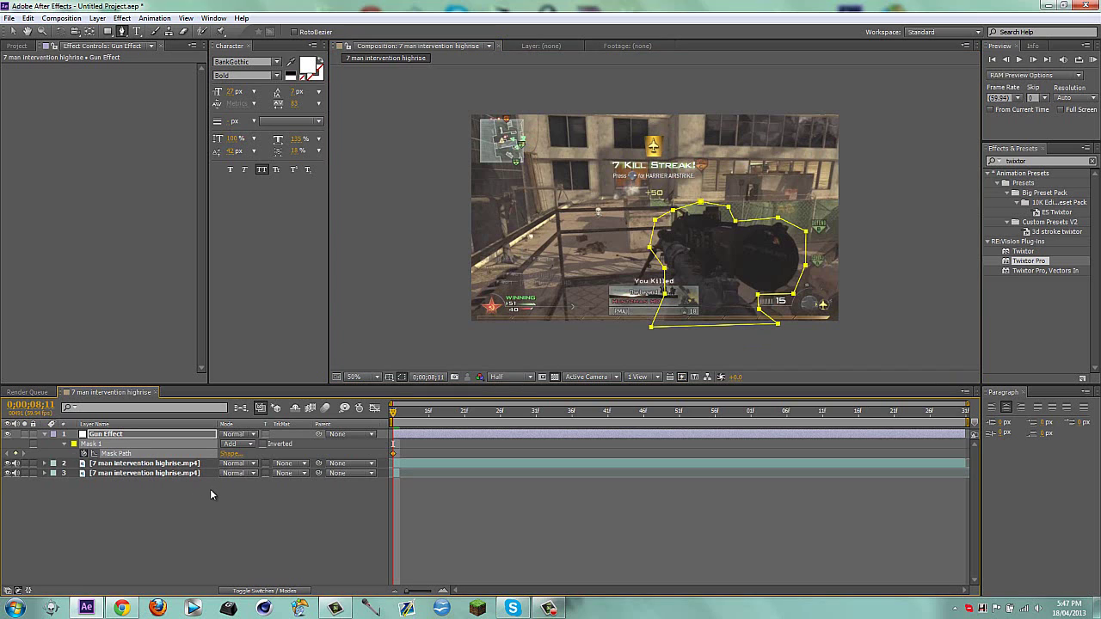
Reshape the gun mask at 0;00;08;21 by moving its points to follow the rifle's outline, adding a Mask Path keyframe
key("shift+Page_Down")
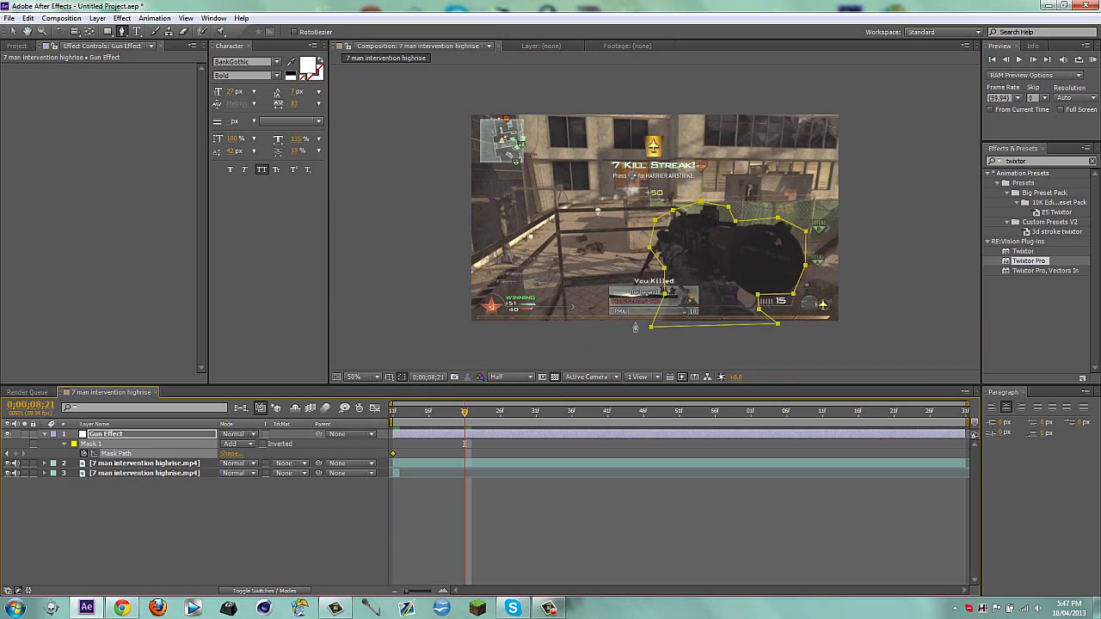
key("v")
left_click(692, 293)
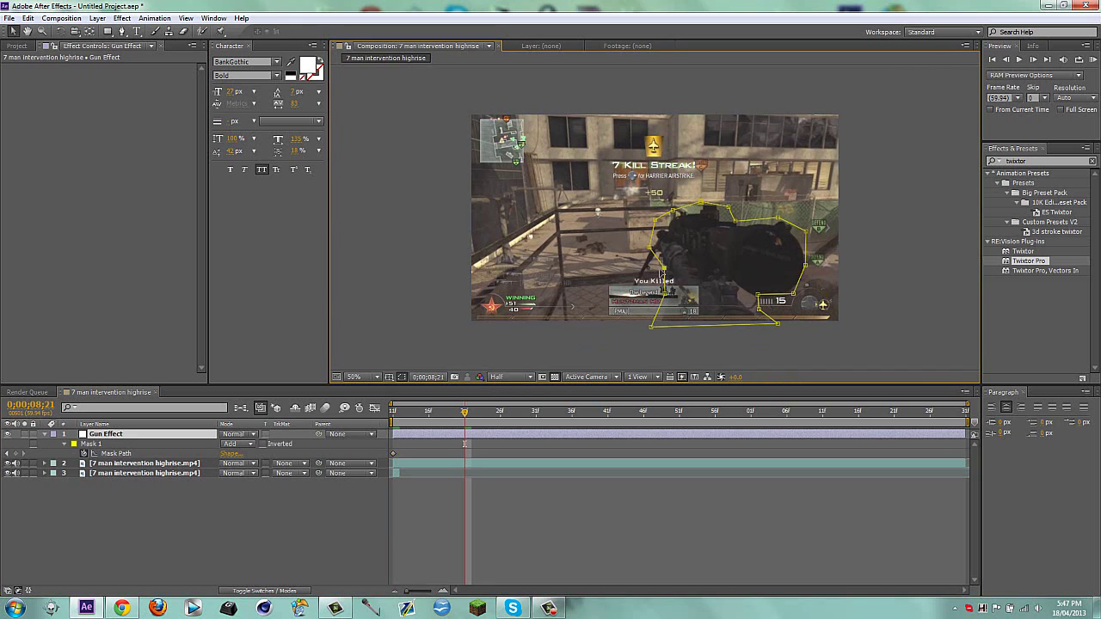
left_click_drag(664, 270, 664, 231)
left_click_drag(737, 222, 729, 215)
left_click_drag(806, 265, 793, 304)
left_click_drag(757, 294, 744, 297)
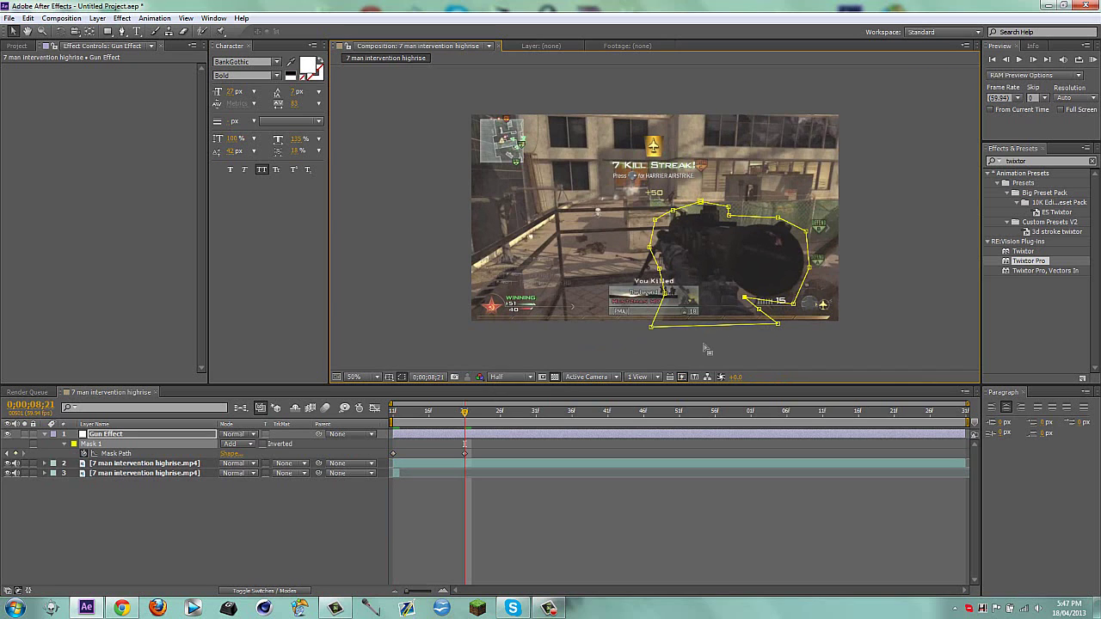
Adjust the mask points at 0;00;08;31 around the scope, lower edge and front of the rifle to keyframe the new shape
key("shift+Page_Down")
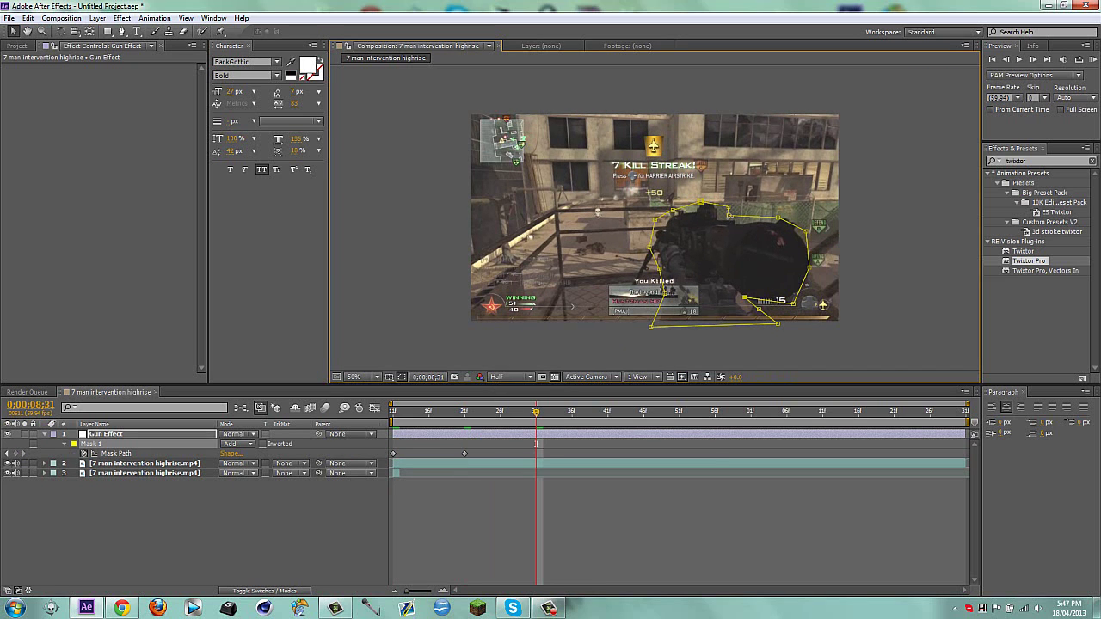
left_click_drag(728, 216, 813, 272)
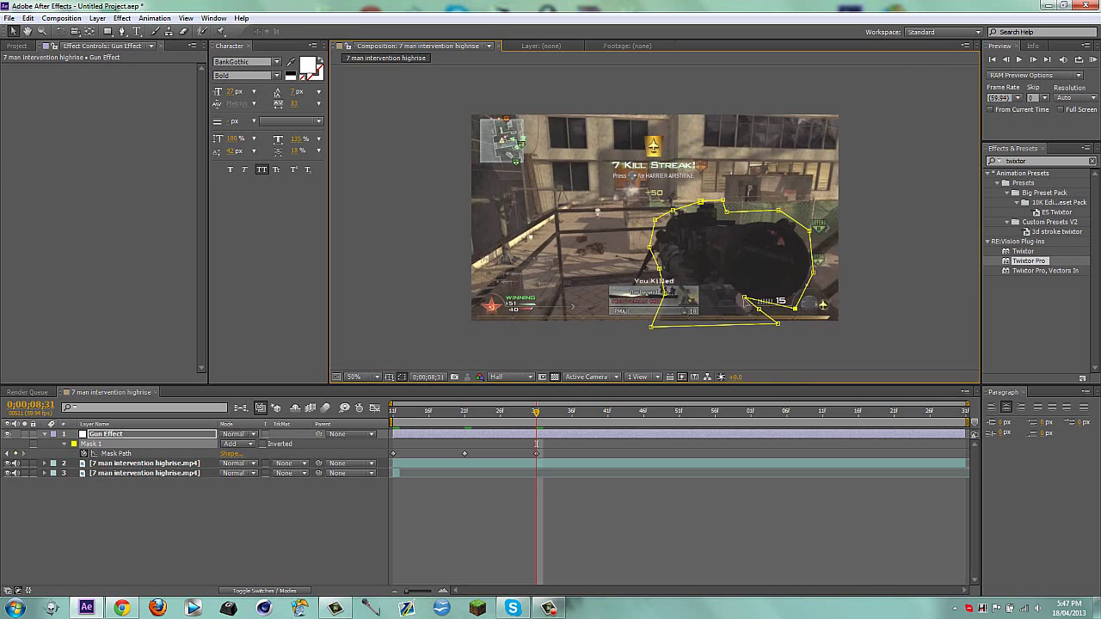
mouse_move(744, 297)
left_mouse_down()
mouse_move(735, 300)
mouse_move(774, 333)
mouse_move(750, 310)
left_mouse_up()
left_click_drag(653, 272, 638, 329)
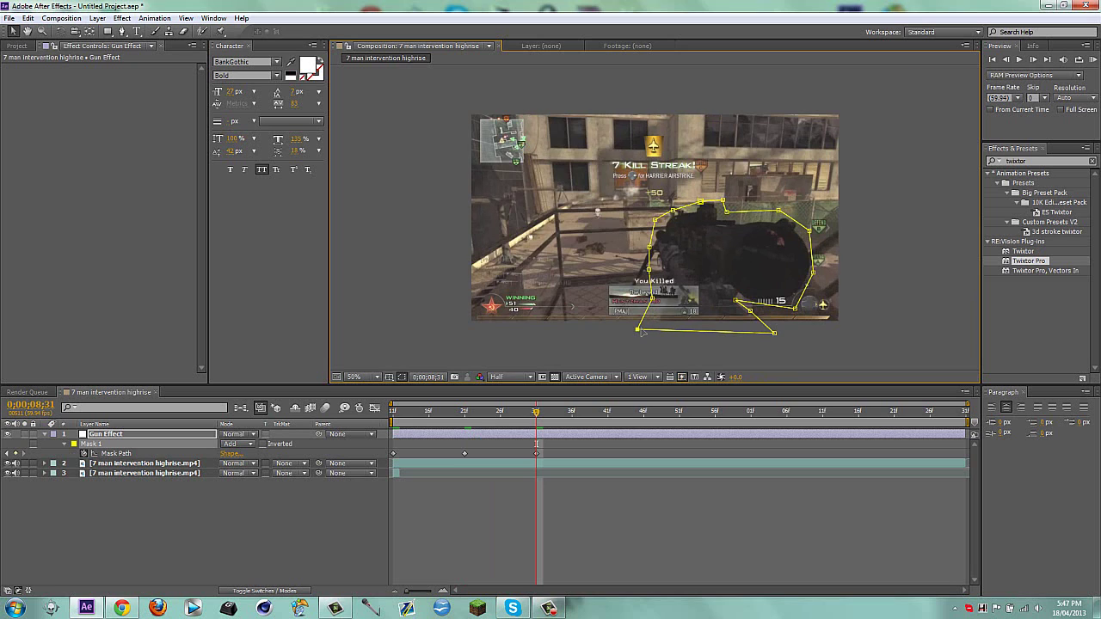
Refit the mask at 0;00;08;41 around the enlarged scope, the lower edge and the sight on top of the rifle
key("shift+Page_Down")
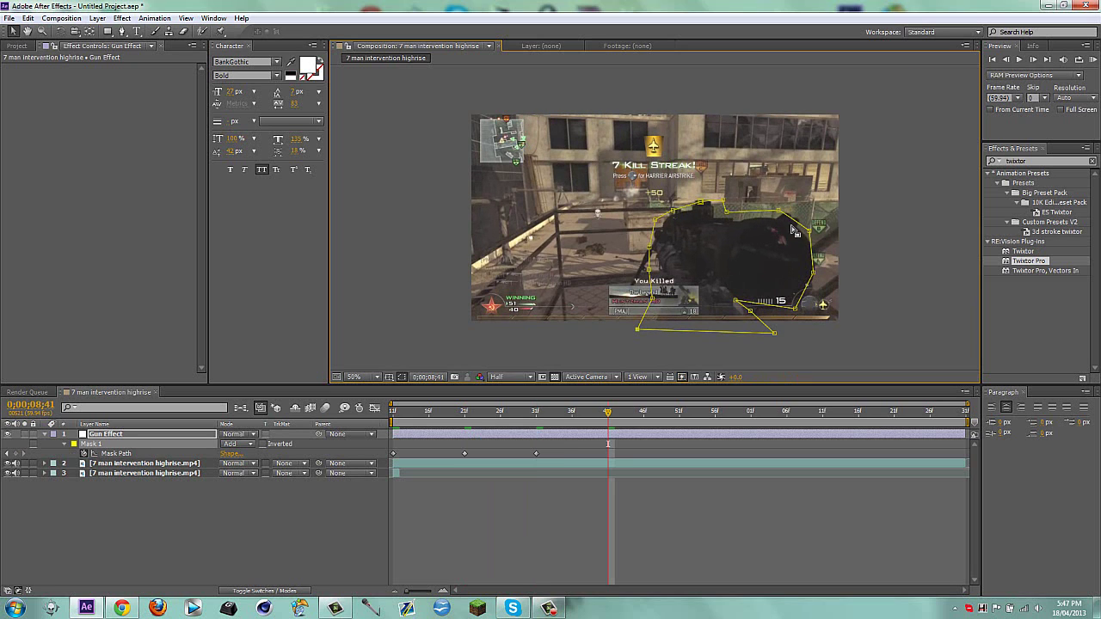
left_click_drag(814, 233, 800, 315)
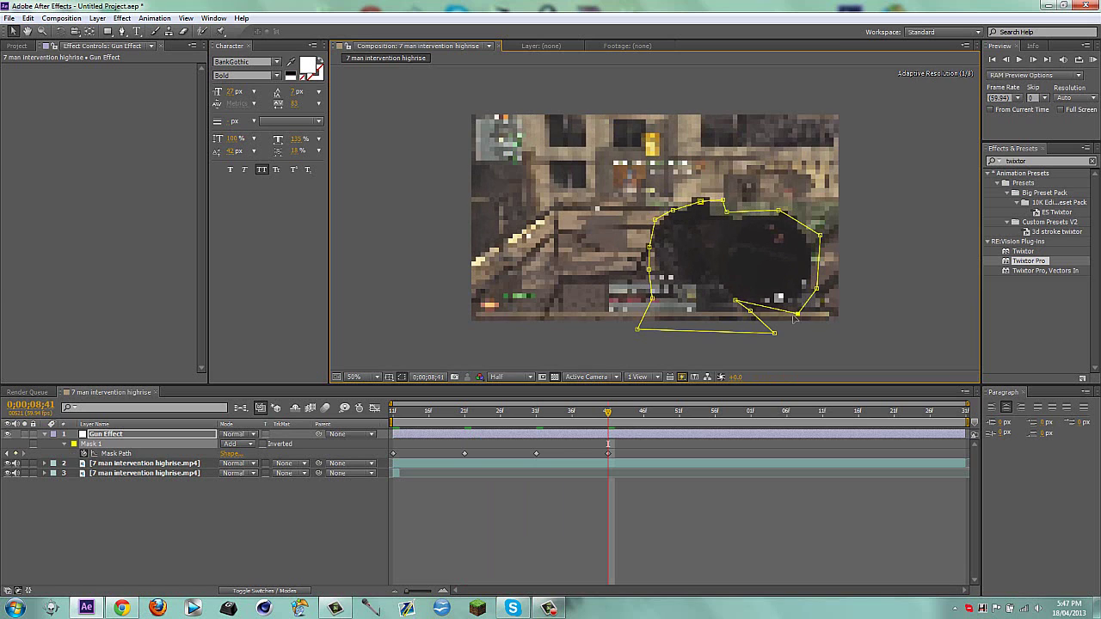
left_click_drag(736, 301, 762, 320)
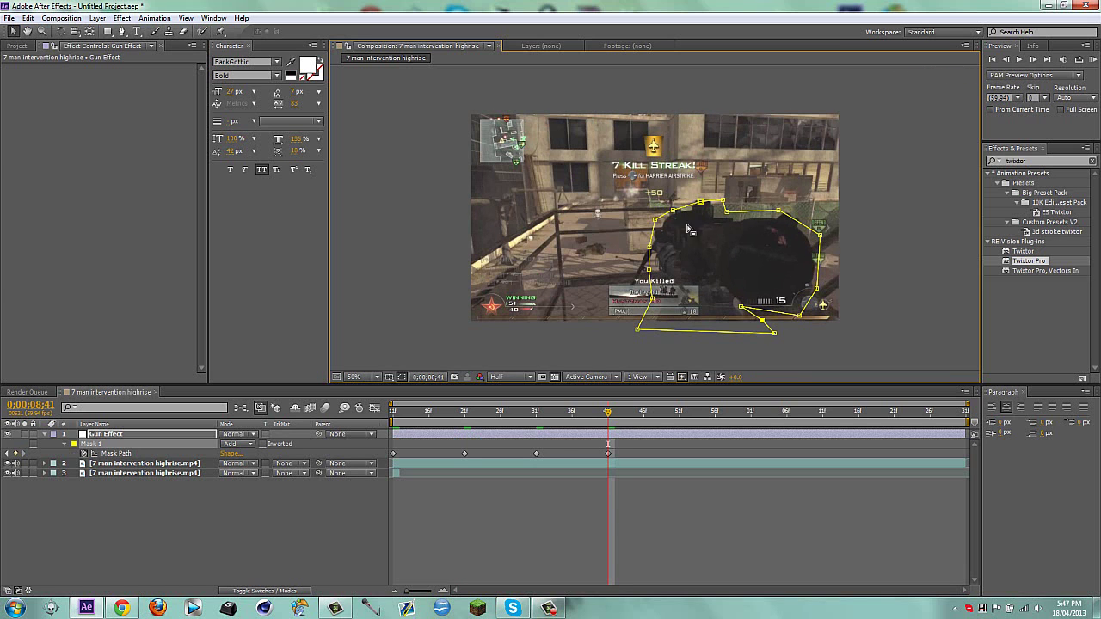
mouse_move(701, 202)
left_mouse_down()
mouse_move(685, 197)
mouse_move(716, 210)
left_mouse_up()
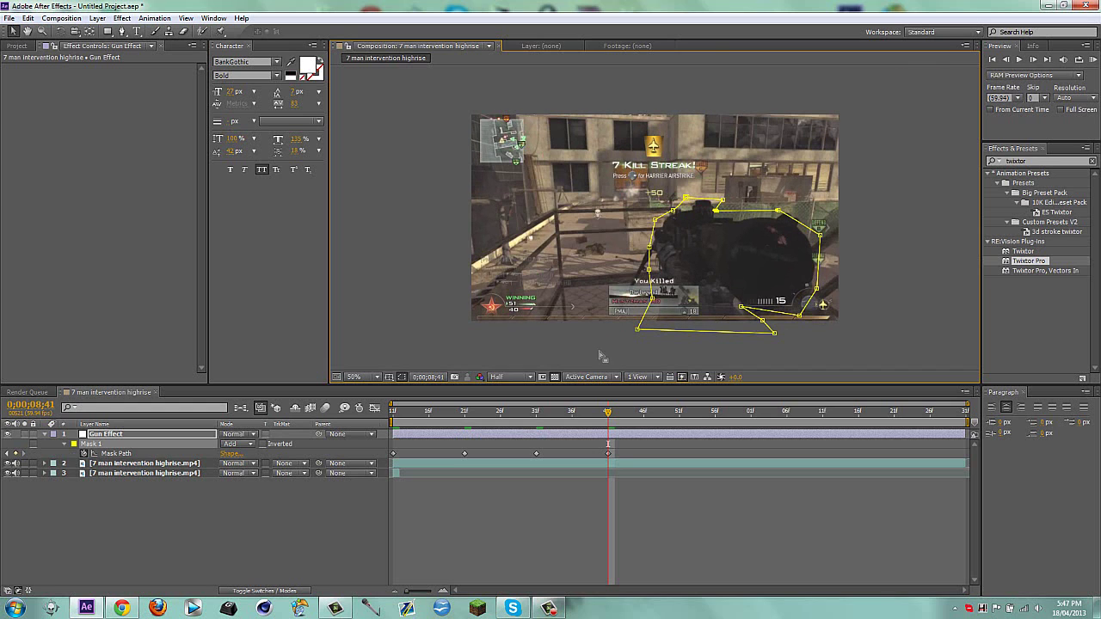
Return to 0;00;08;11, find CC Light Rays in the effects library and apply it to the Gun Effect layer
left_click(617, 432)
left_click_drag(421, 413, 375, 412)
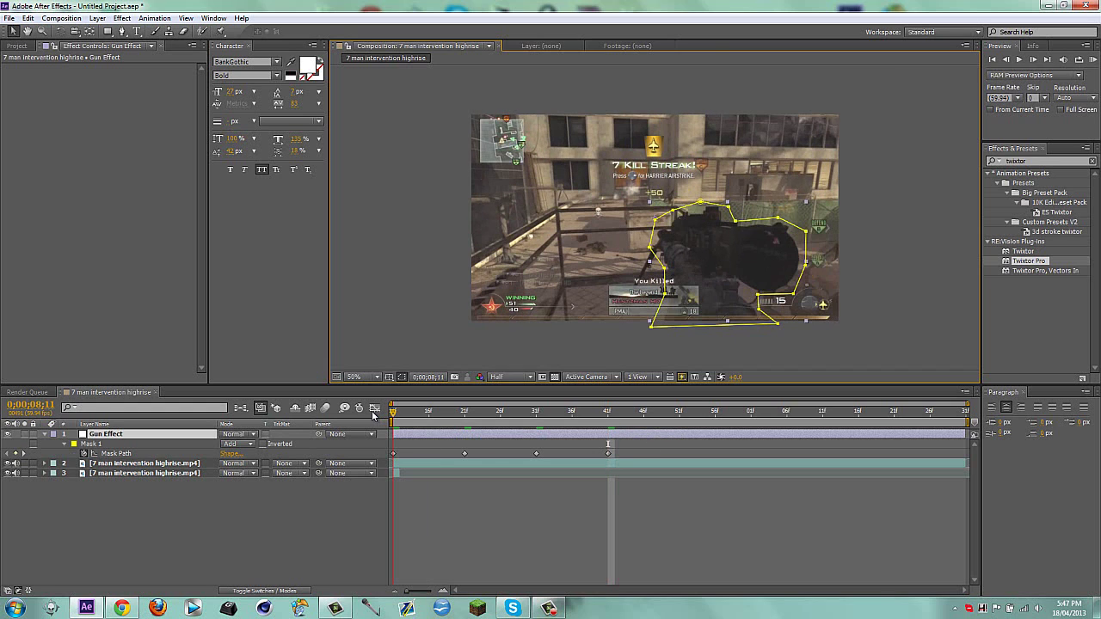
left_click(360, 505)
left_click_drag(1039, 161, 688, 154)
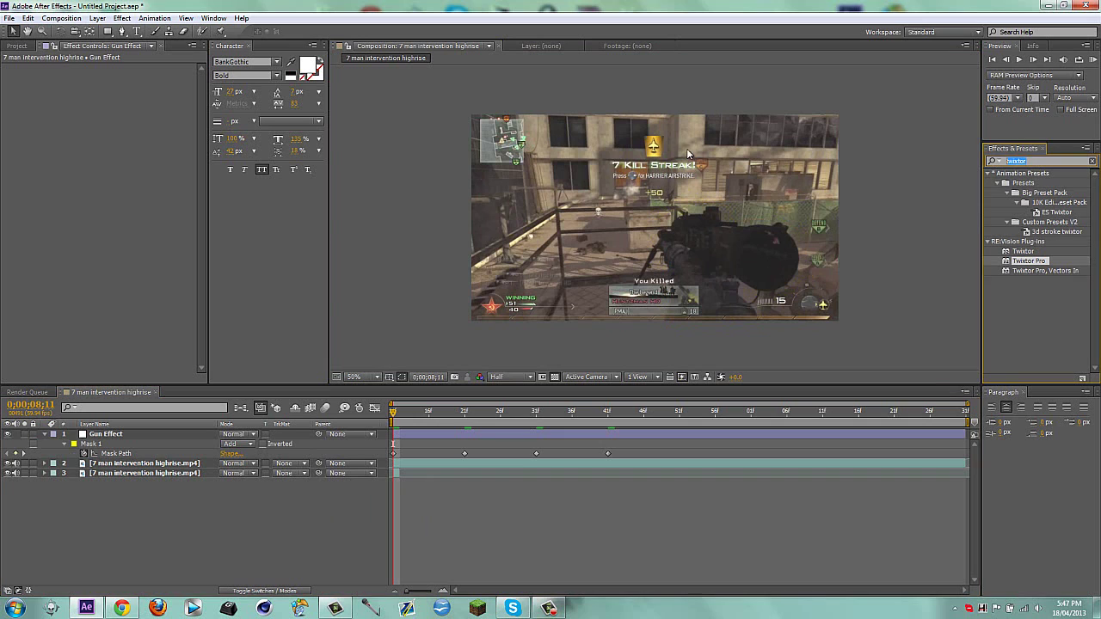
type("cc ligght r")
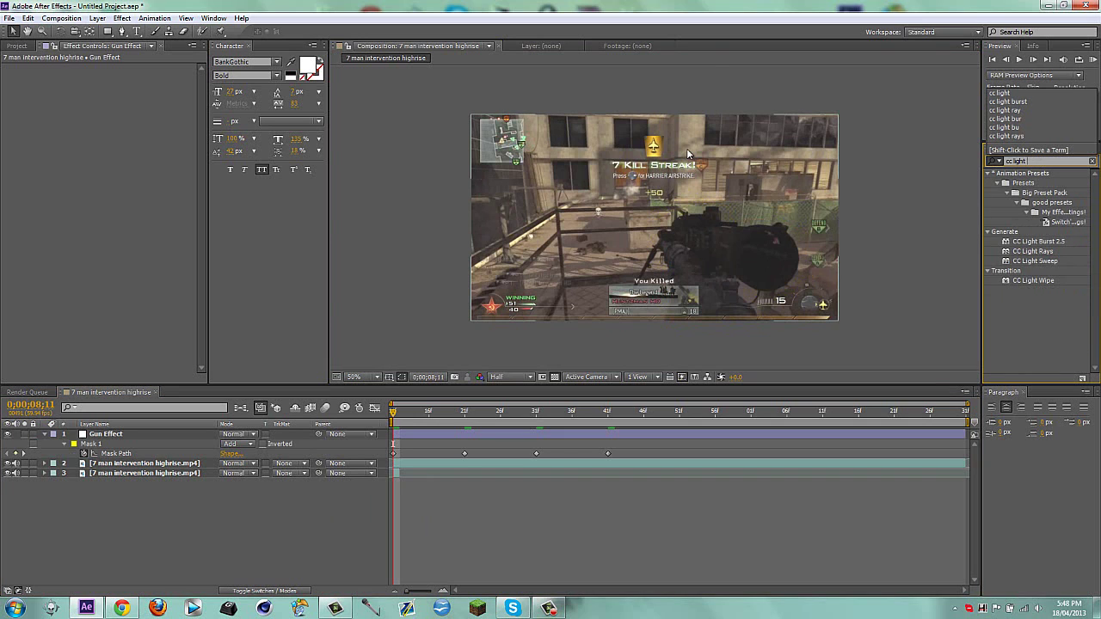
left_click_drag(1039, 187, 686, 254)
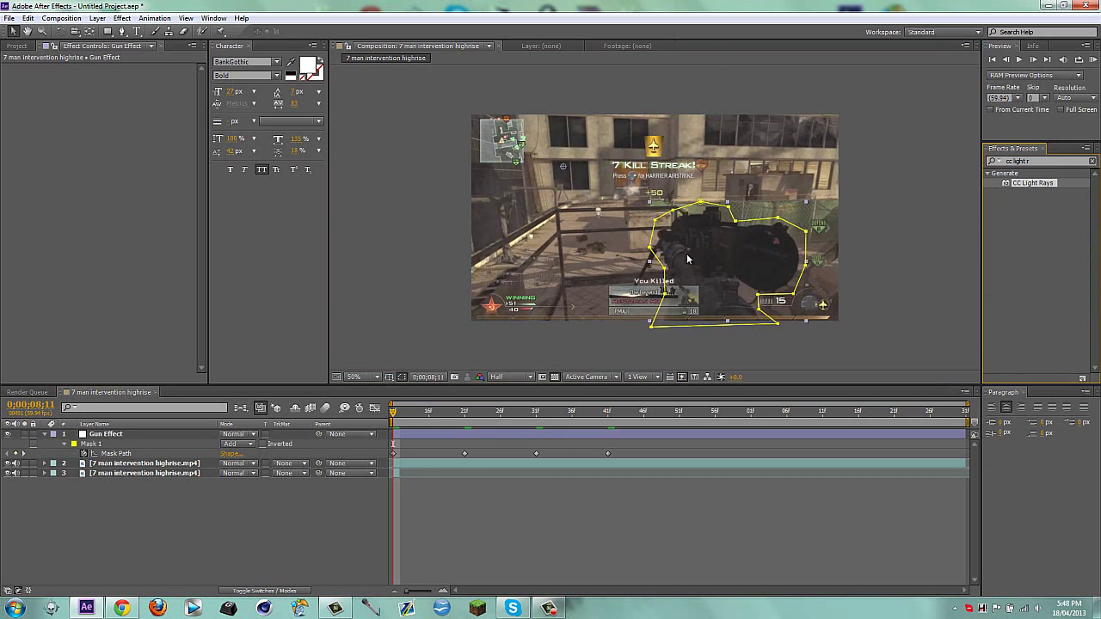
left_click(321, 541)
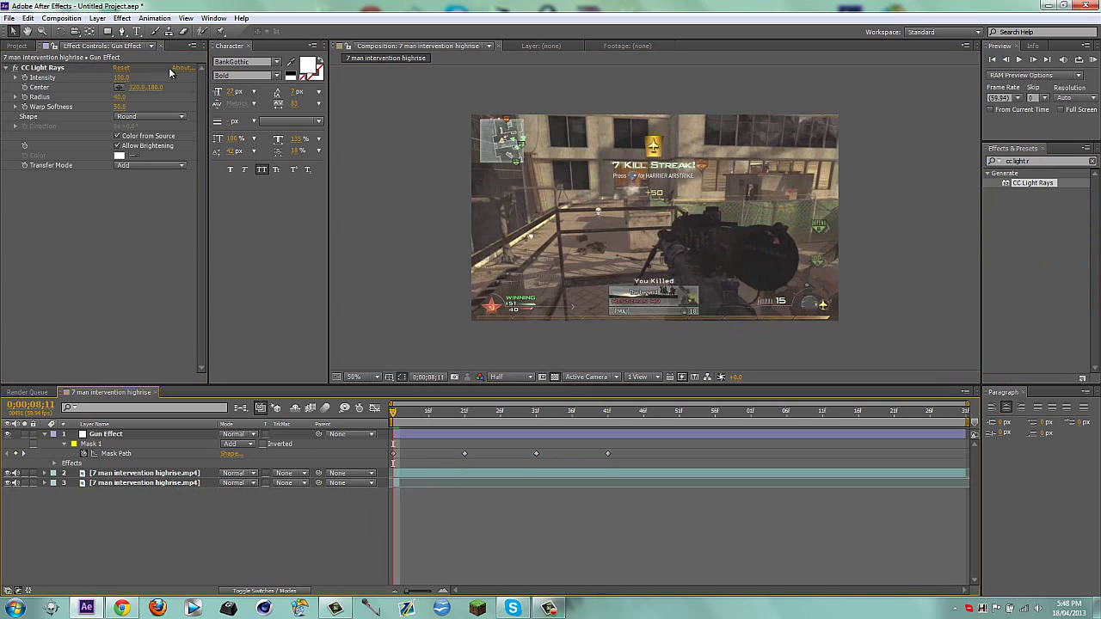
Try placing the CC Light Rays center just left of the gun and raising Intensity to about 260 and Radius to 140
left_click(120, 88)
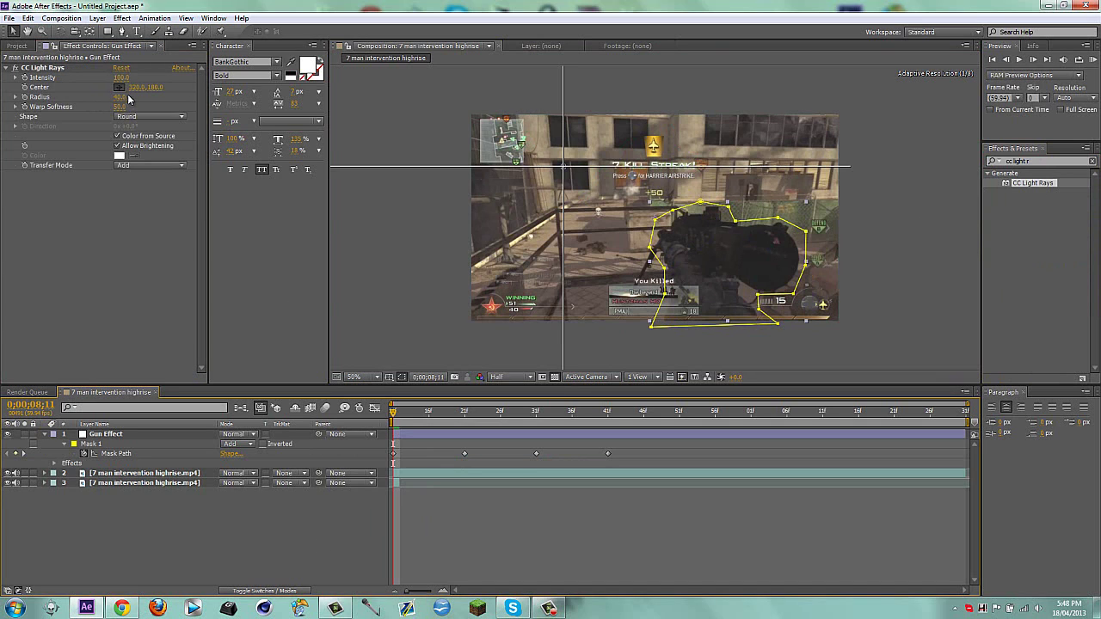
left_click(611, 259)
left_click(348, 510)
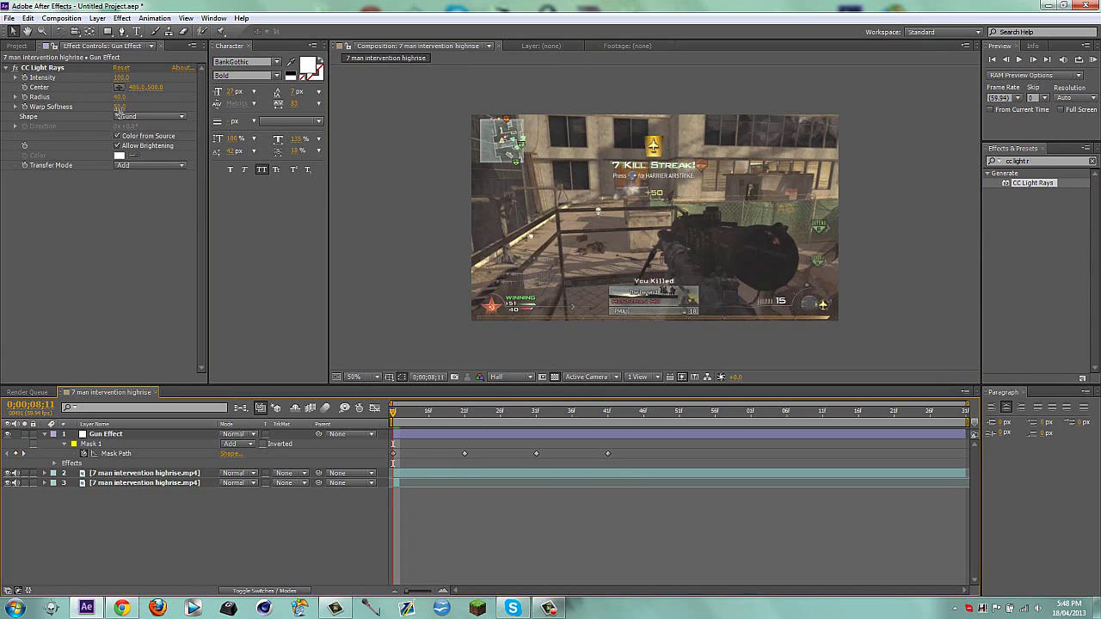
left_click_drag(123, 78, 209, 78)
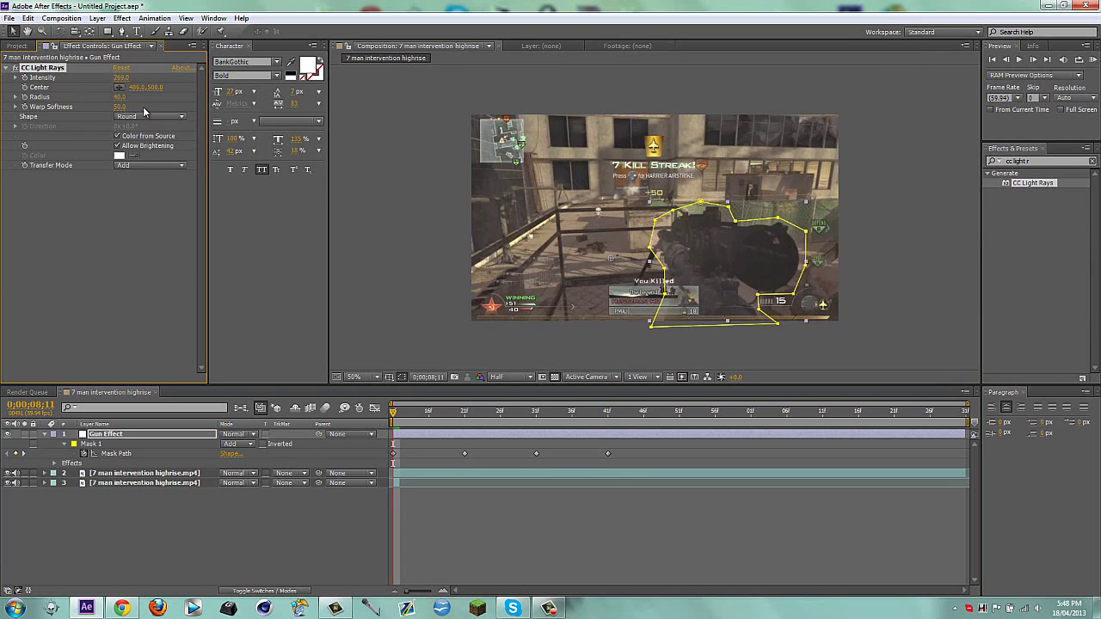
left_click_drag(119, 97, 168, 94)
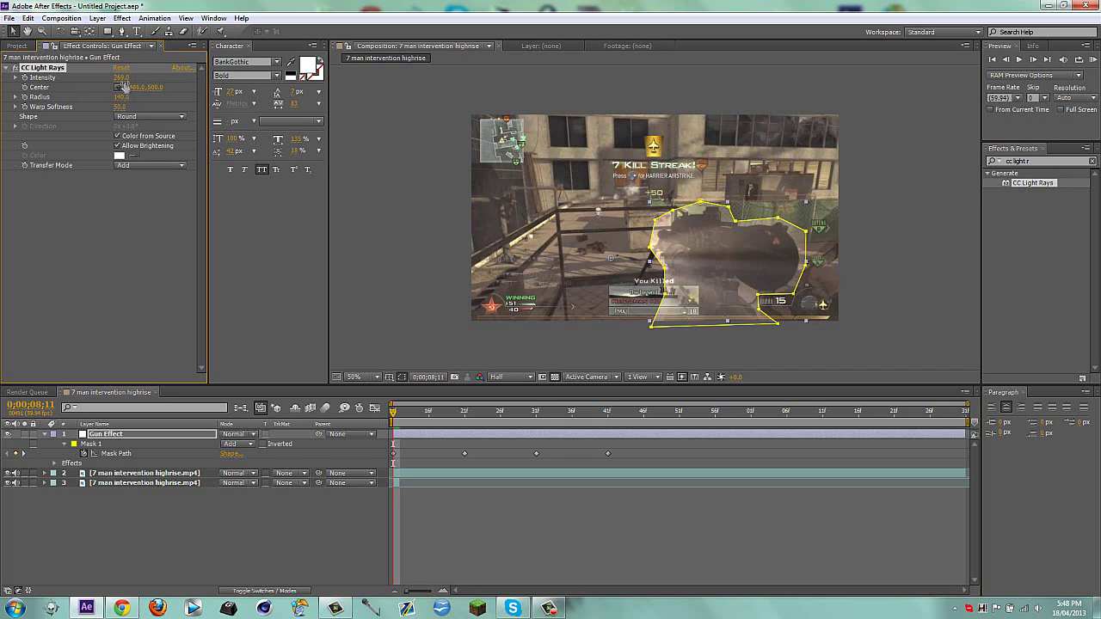
Set both the Intensity and the Radius of CC Light Rays to 200
left_click(122, 79)
type("200")
left_click(122, 98)
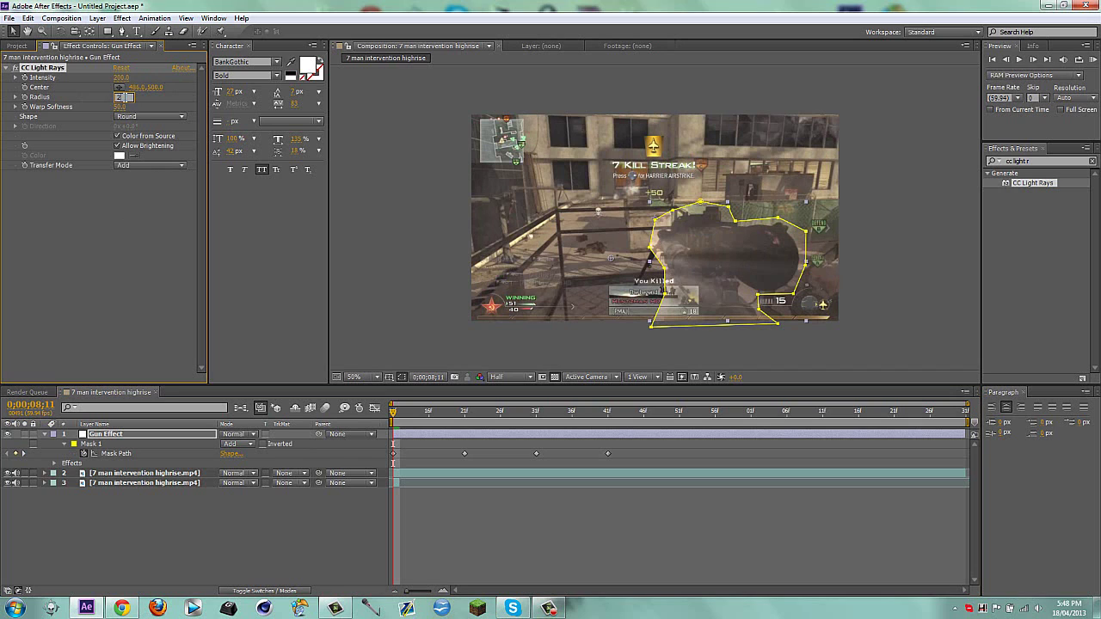
type("200")
key("Return")
left_click(249, 508)
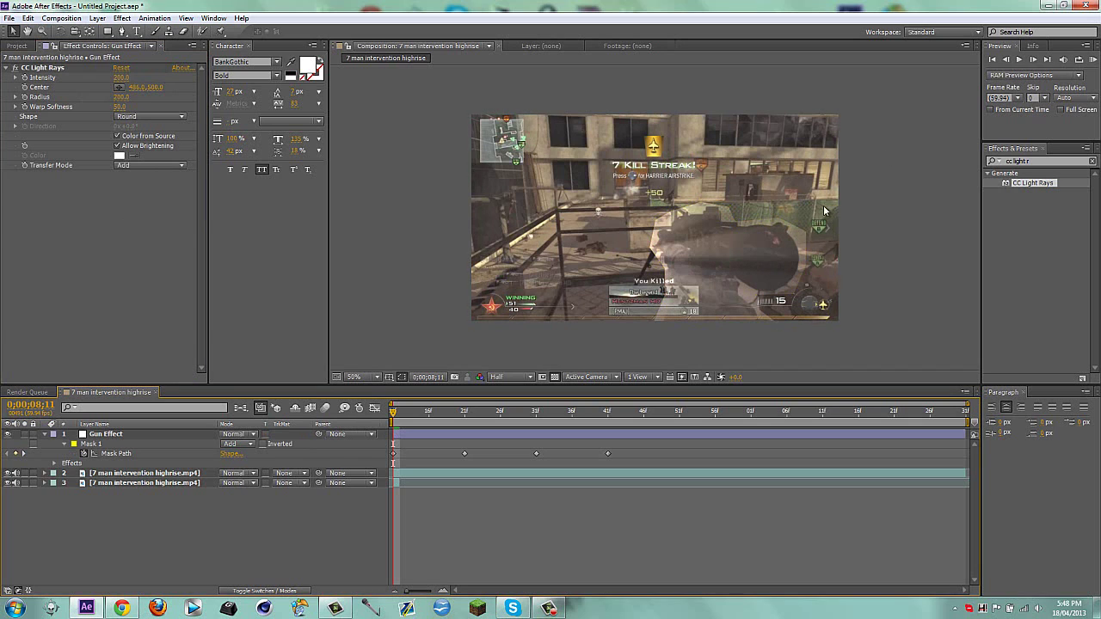
Move the CC Light Rays center to about 446, 456 beside the gun and enable keyframing for it at 0;00;08;11
left_click(559, 435)
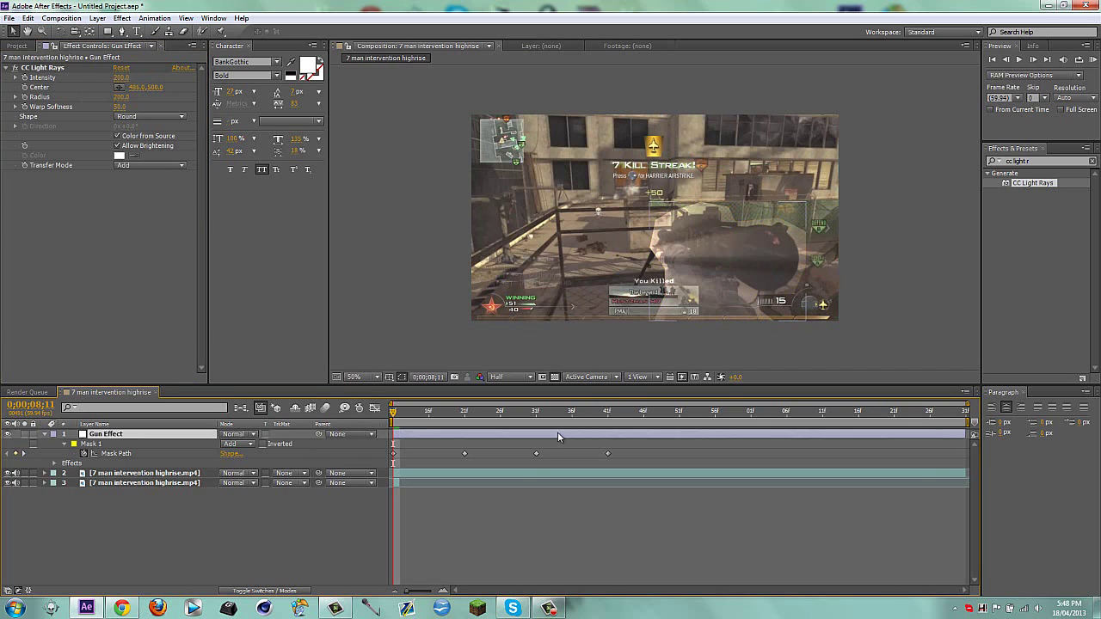
left_click(119, 87)
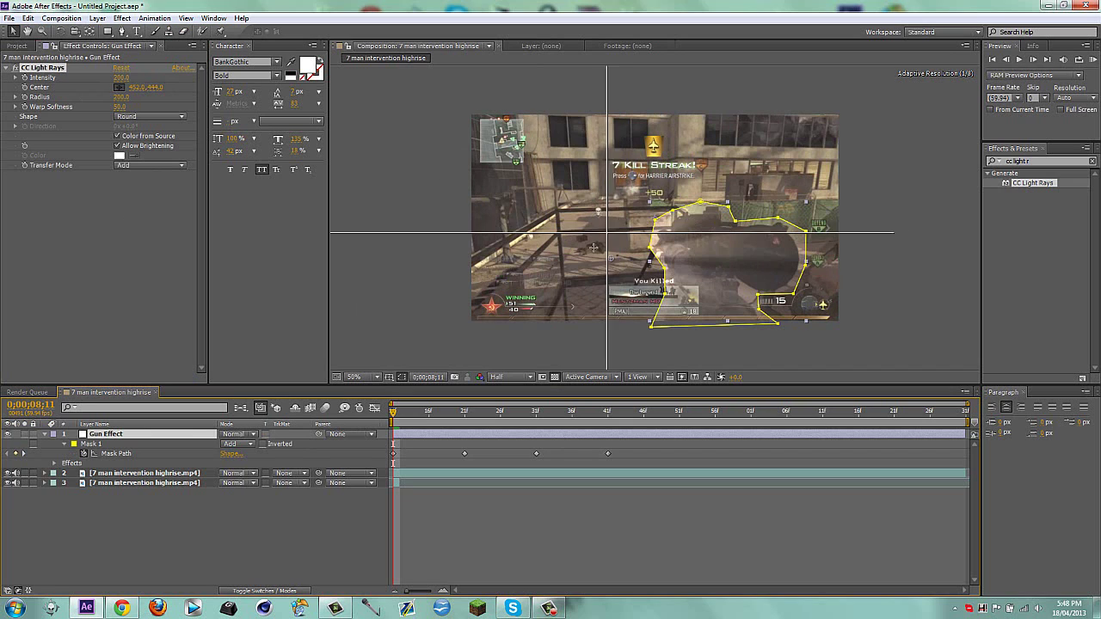
left_click_drag(607, 247, 600, 249)
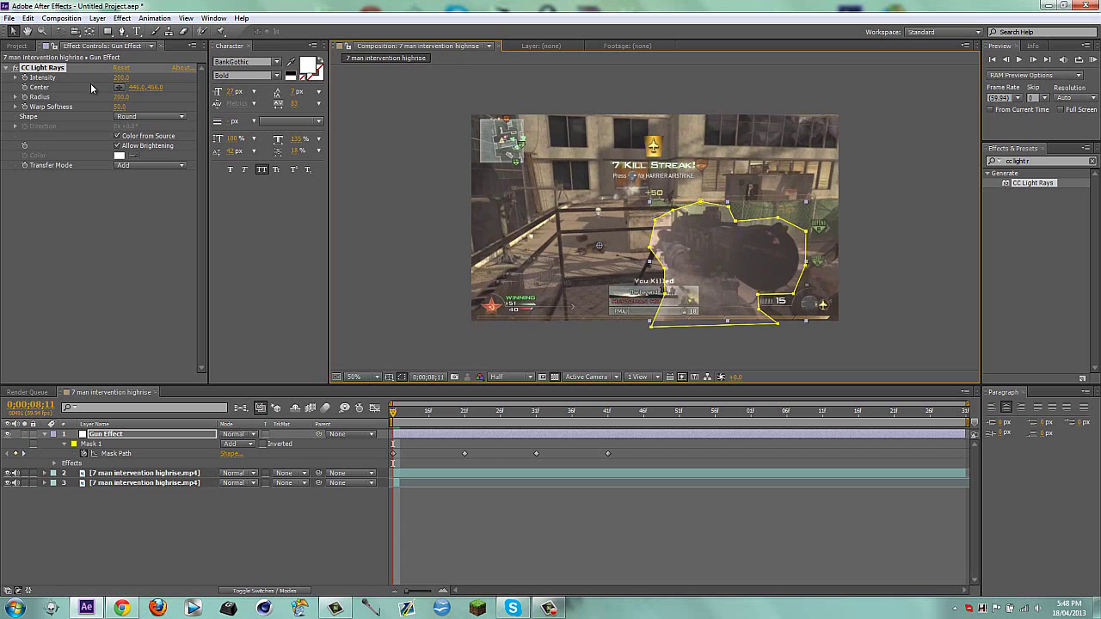
left_click(38, 88)
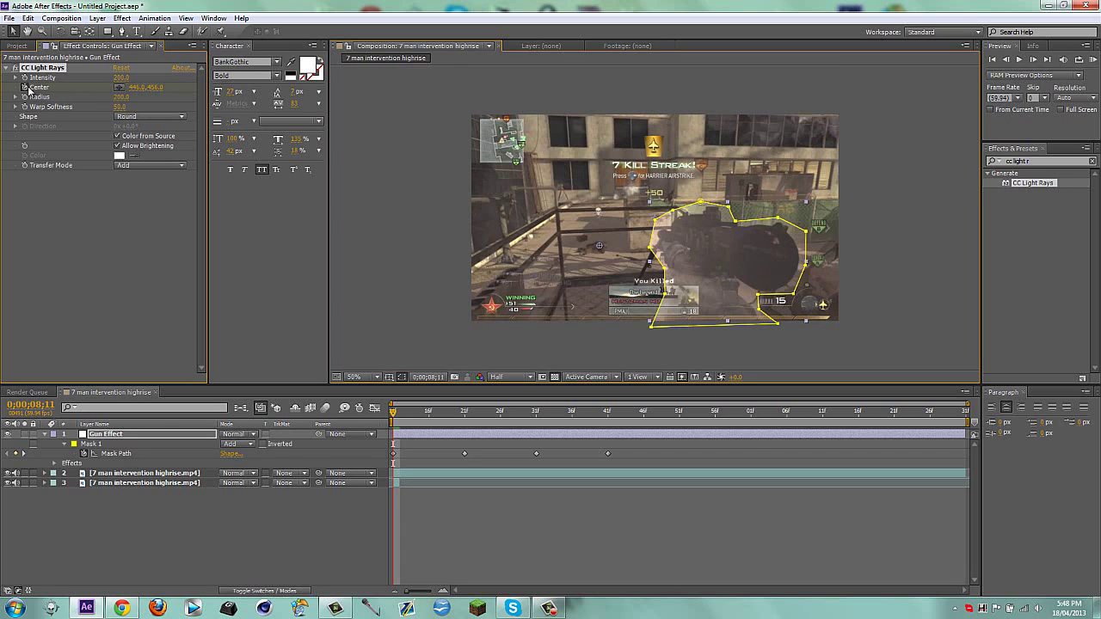
Keyframe the CC Light Rays center at 0;00;08;41 by moving it up and right, near the gun mask's upper-left edge
left_click(608, 411)
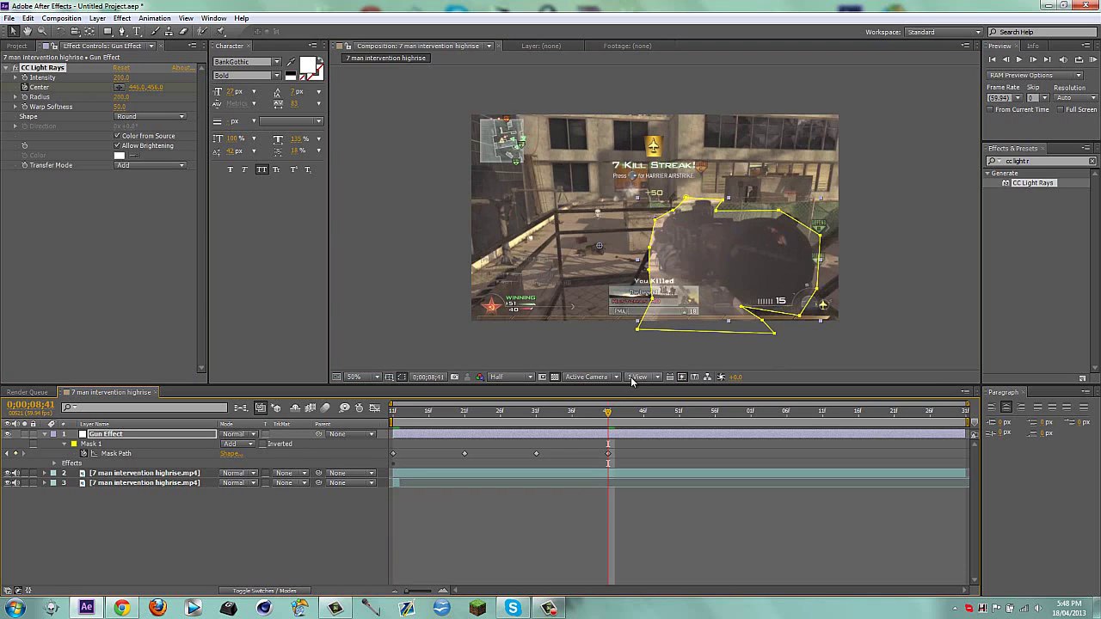
left_click_drag(601, 247, 629, 199)
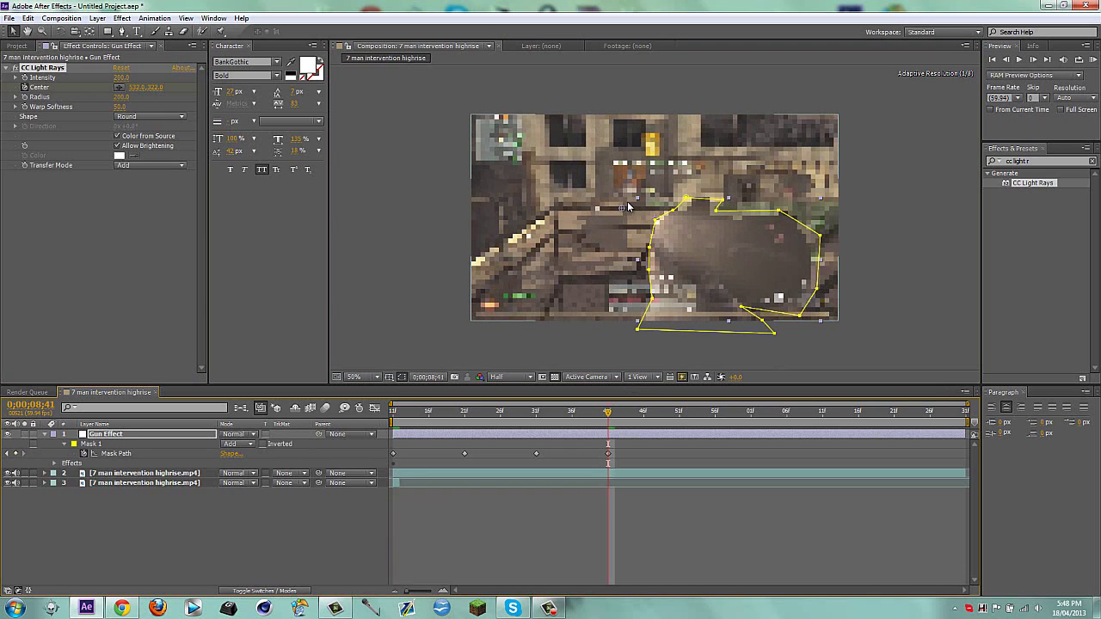
left_click(320, 517)
Return to the start of the work area and apply CC Light Burst 2.5 to the Gun Effect layer
key("Home")
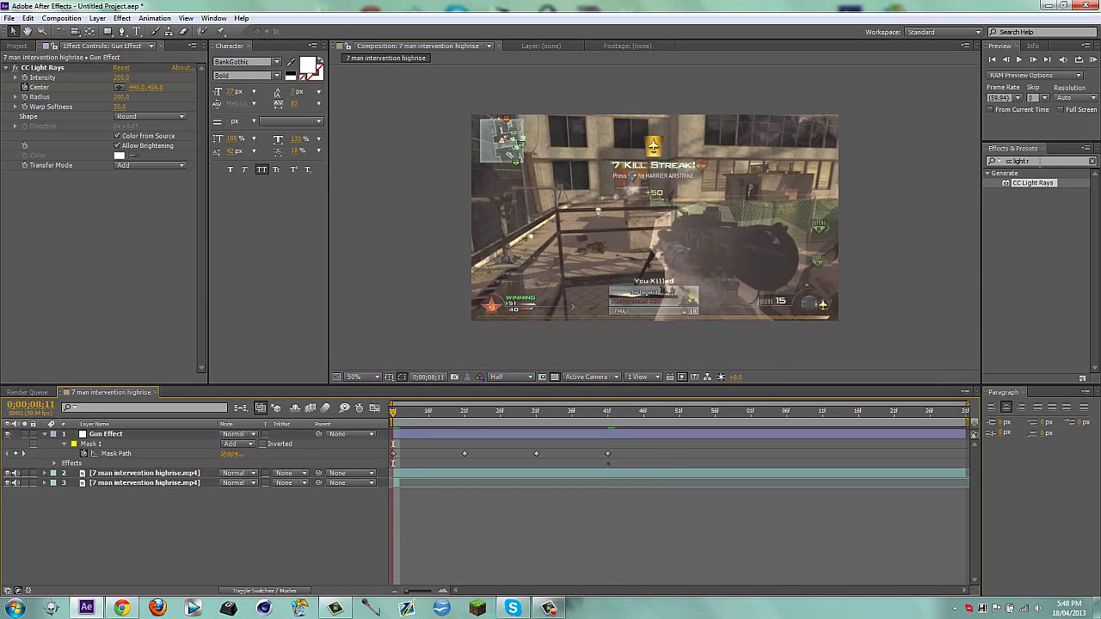
left_click_drag(1040, 161, 672, 159)
type("cc lo")
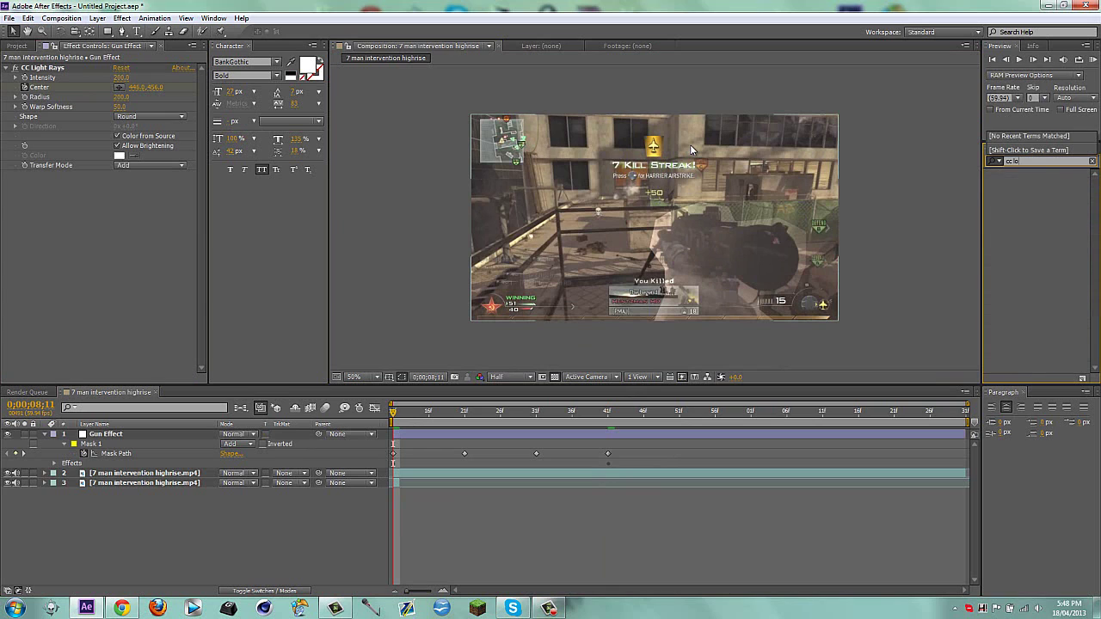
key("BackSpace")
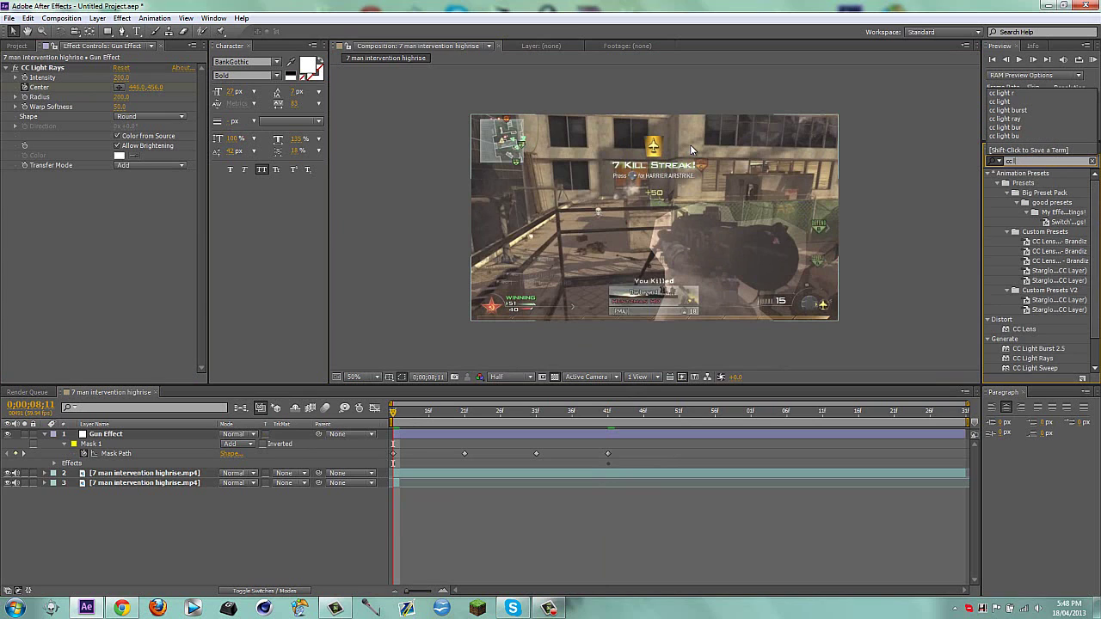
type("ight bu")
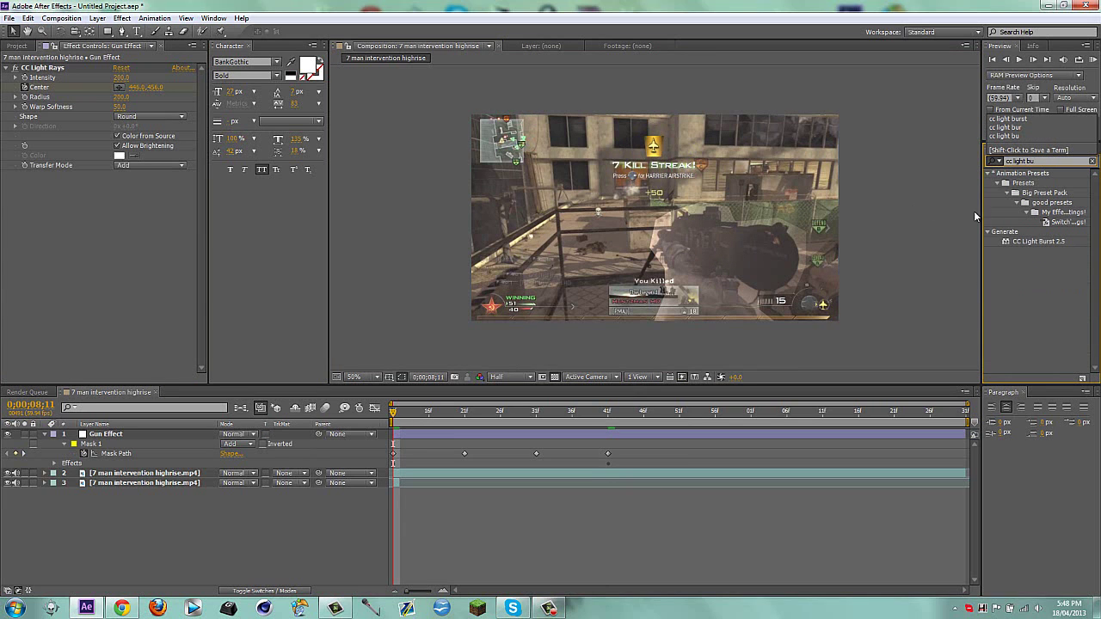
left_click_drag(1034, 246, 731, 258)
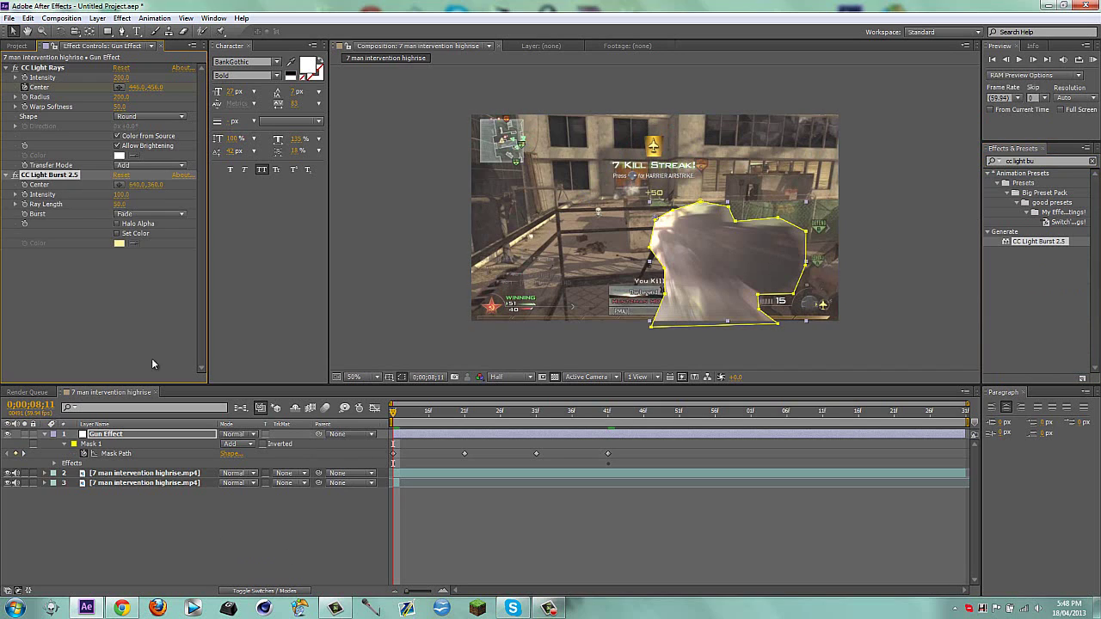
Set the CC Light Burst 2.5 Ray Length to 25 and collapse the settings of both light effects
left_click(120, 204)
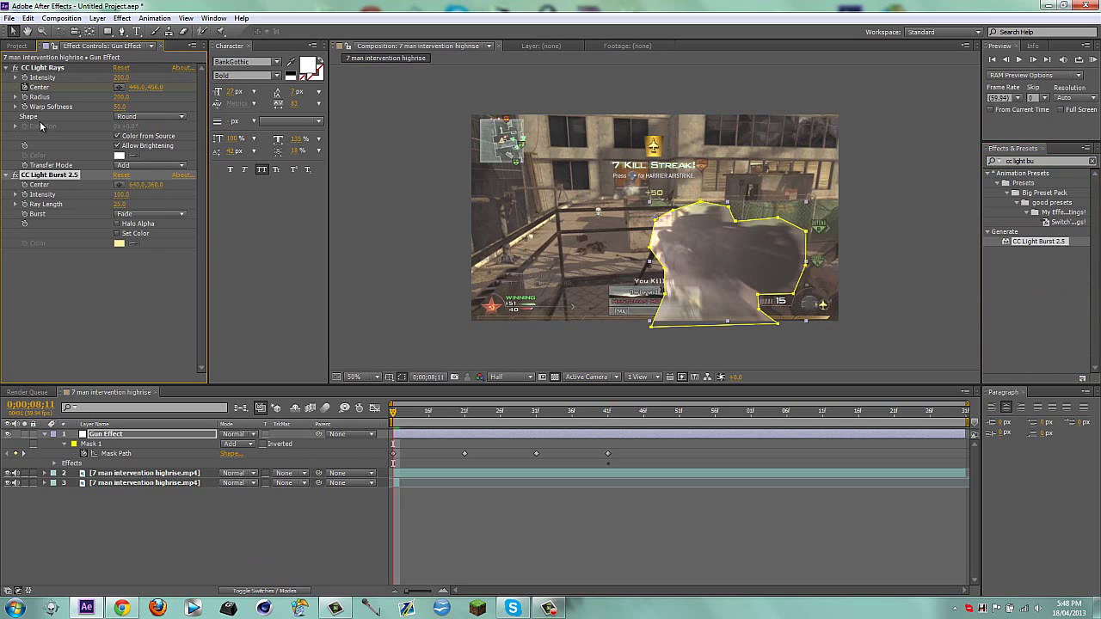
left_click(39, 126)
left_click(6, 68)
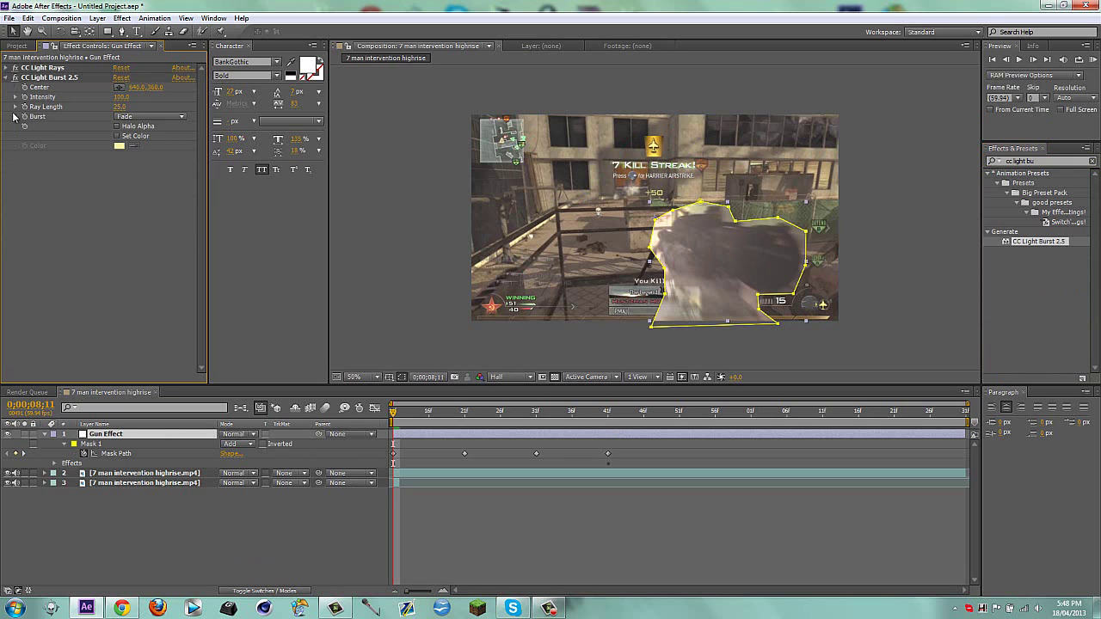
left_click(6, 77)
left_click(172, 521)
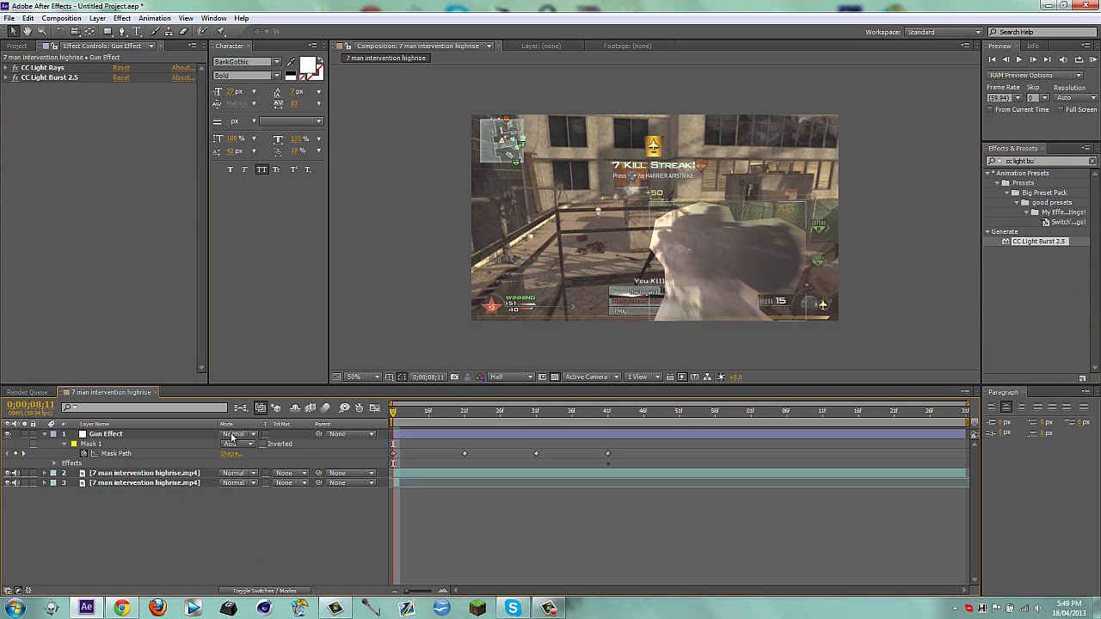
Set the Gun Effect layer's blending mode to Add and its mask feather to 150 pixels
left_click(232, 435)
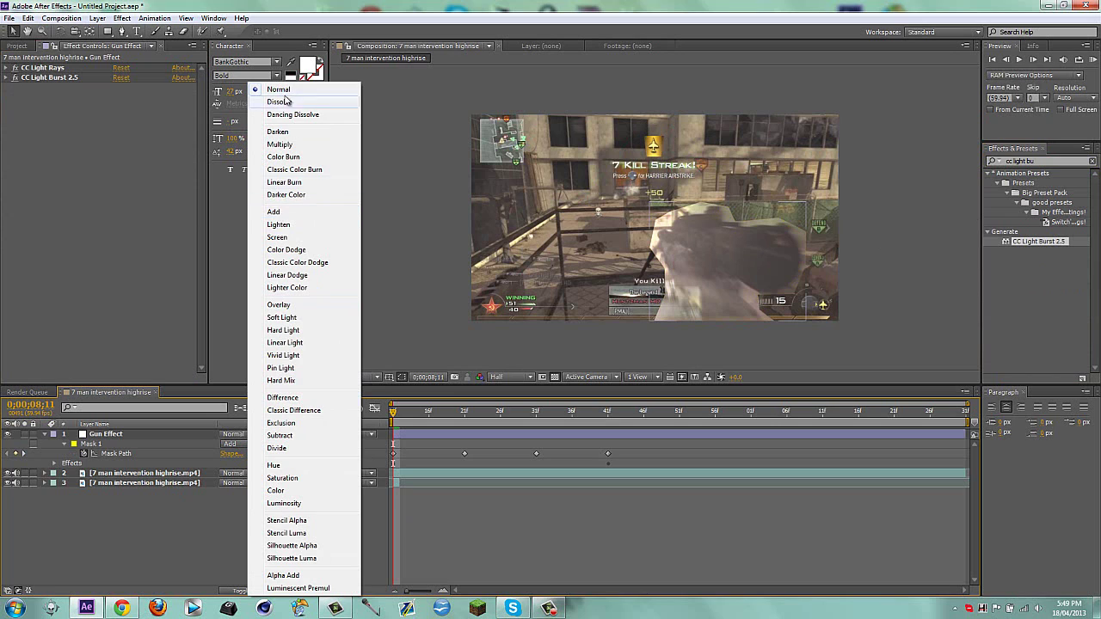
left_click(273, 212)
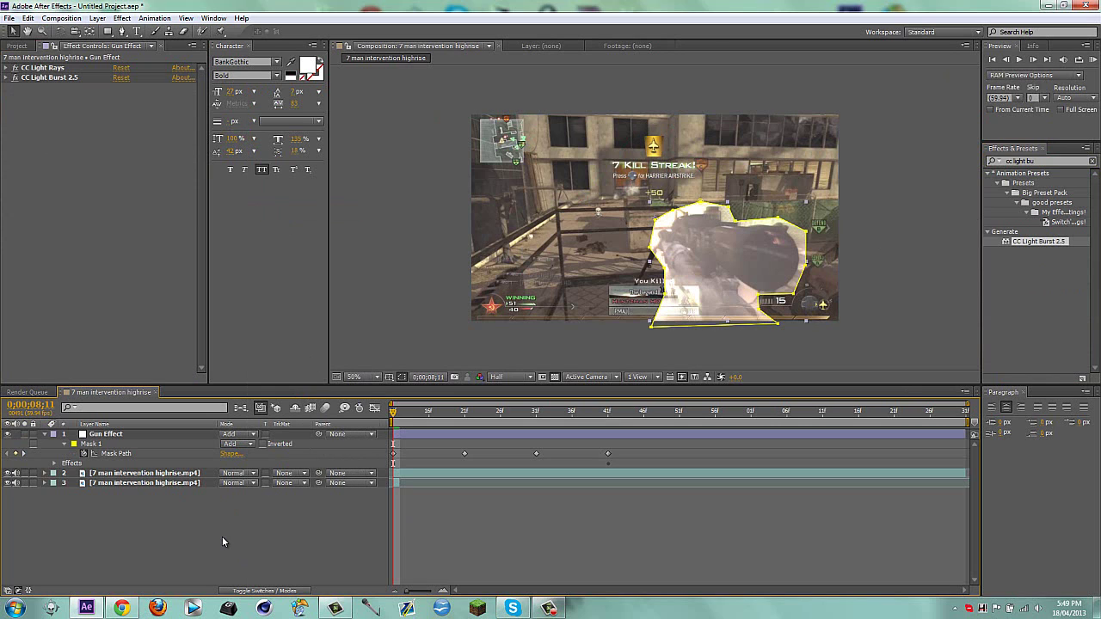
left_click(120, 436)
key("f")
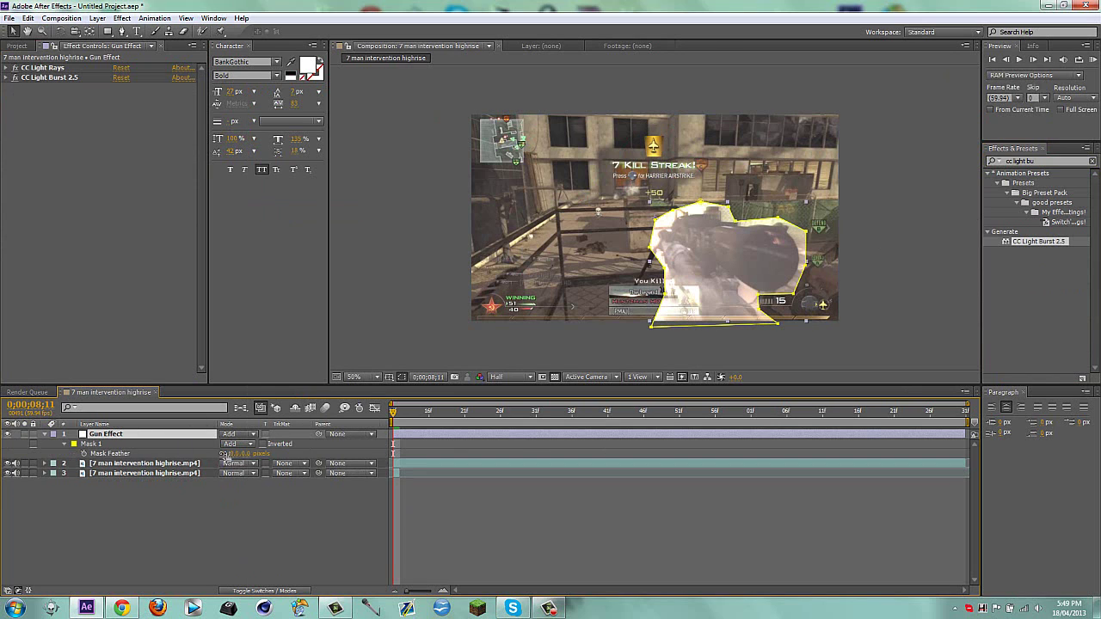
left_click(235, 454)
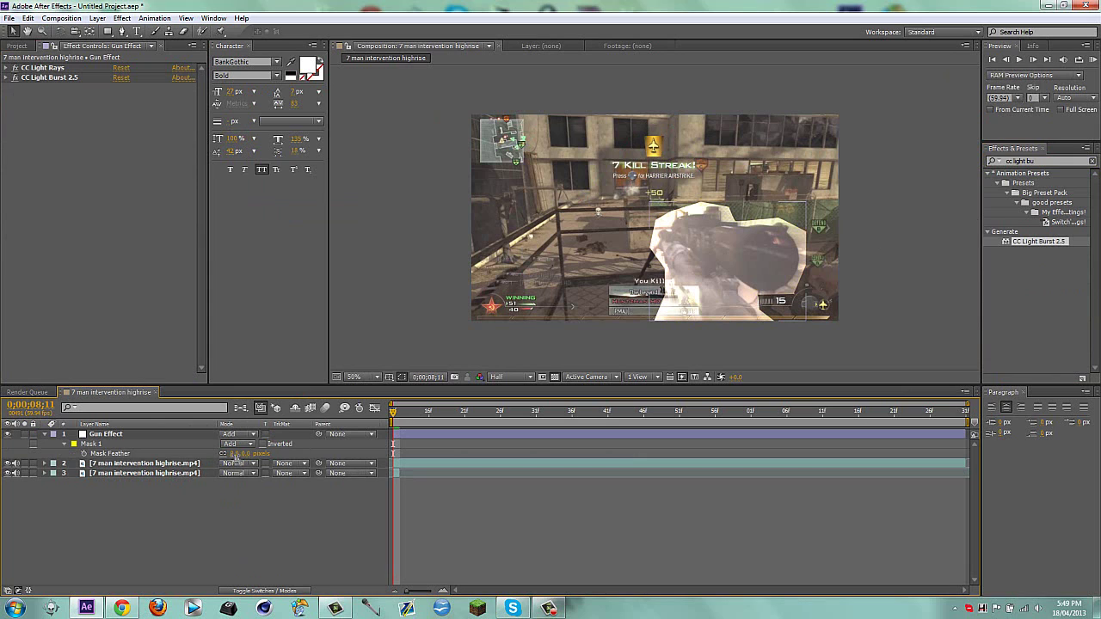
type("100")
key("Return")
left_click(273, 537)
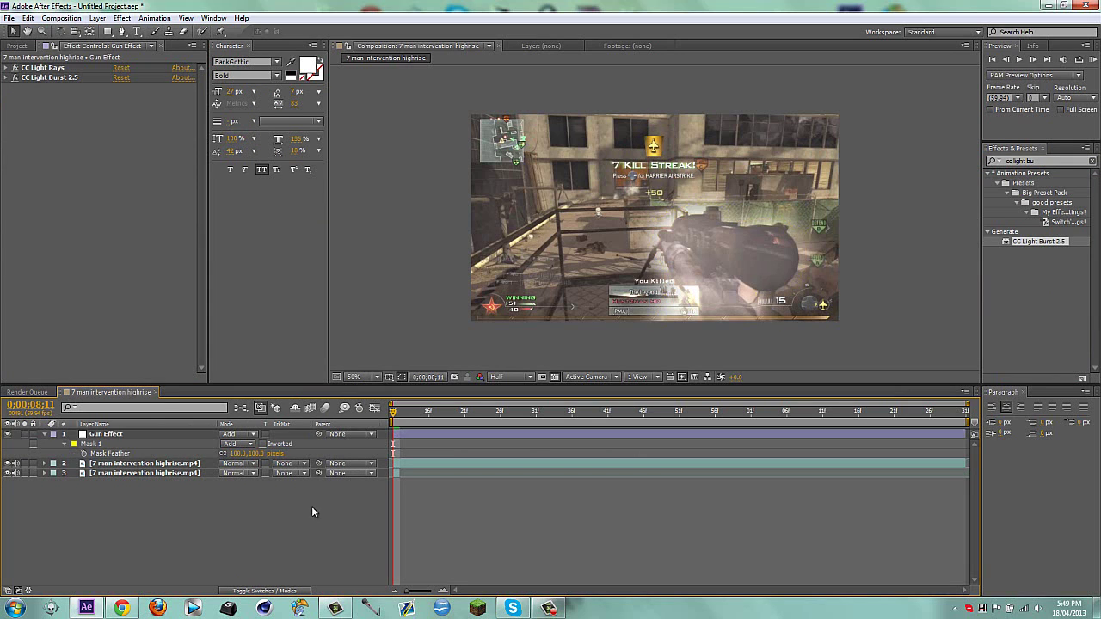
left_click(240, 453)
key("Return")
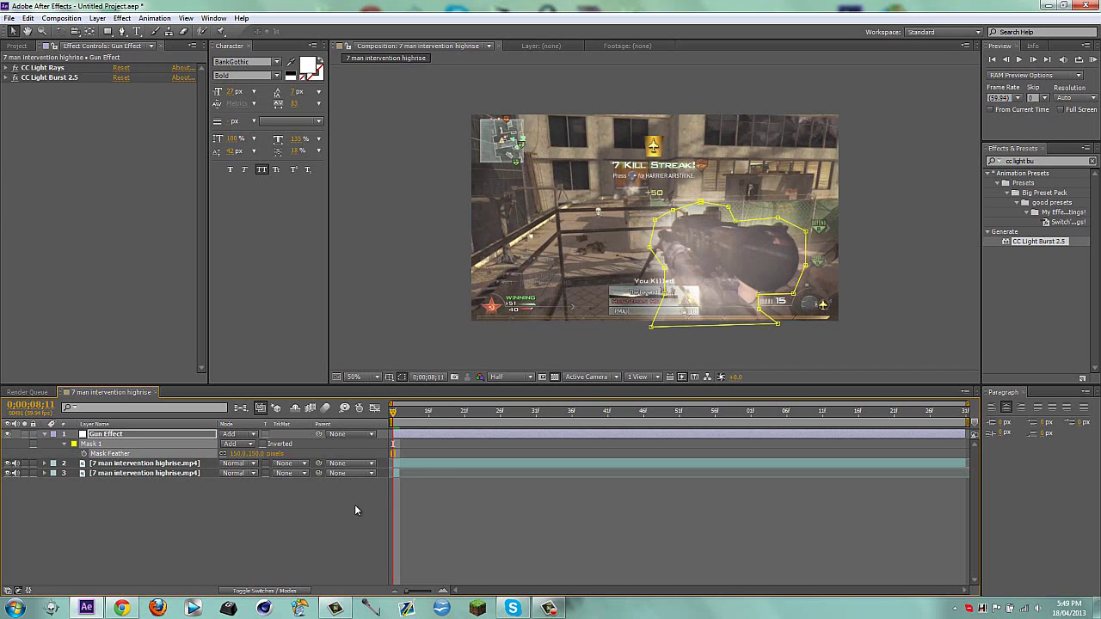
left_click(332, 521)
Find the Tritone color correction effect and apply it to the Gun Effect layer
left_click(1040, 161)
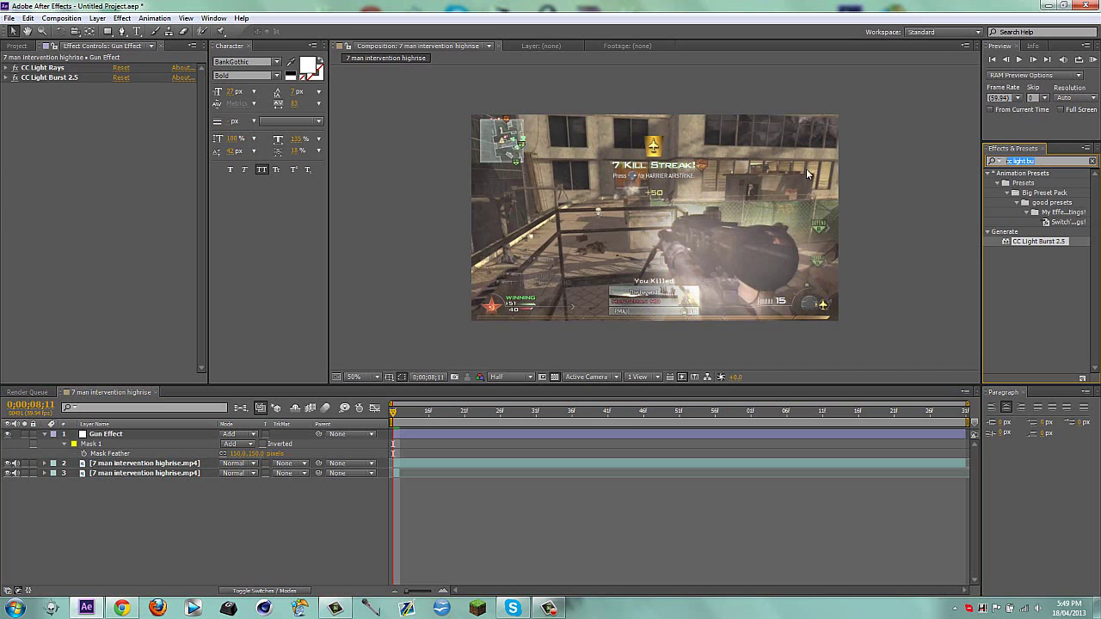
type("tritone")
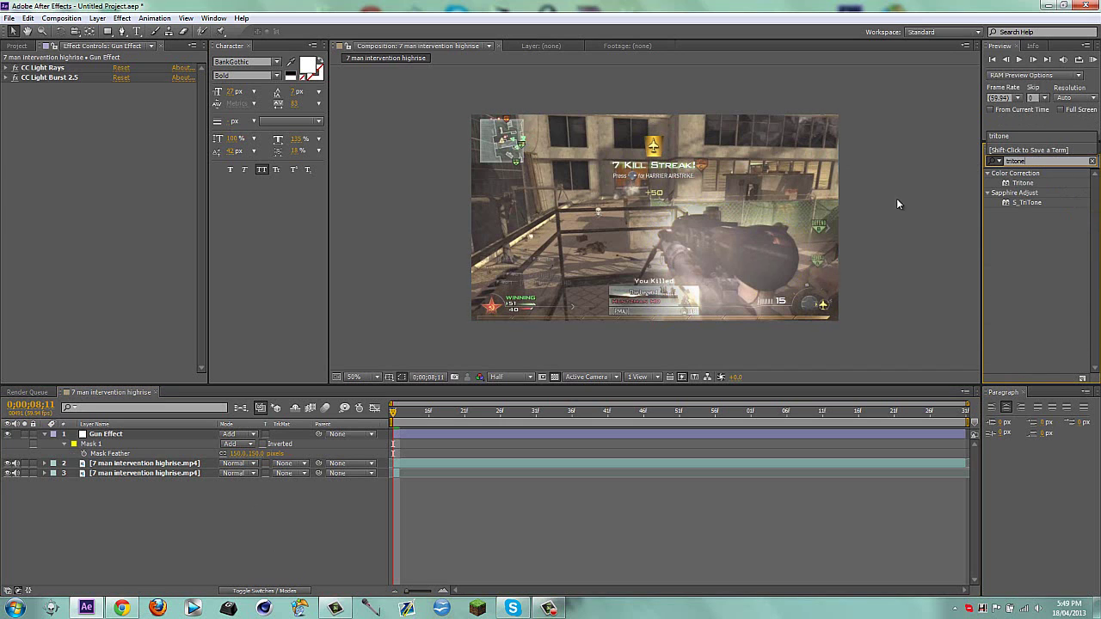
left_click_drag(1016, 185, 819, 242)
left_click_drag(655, 218, 658, 222)
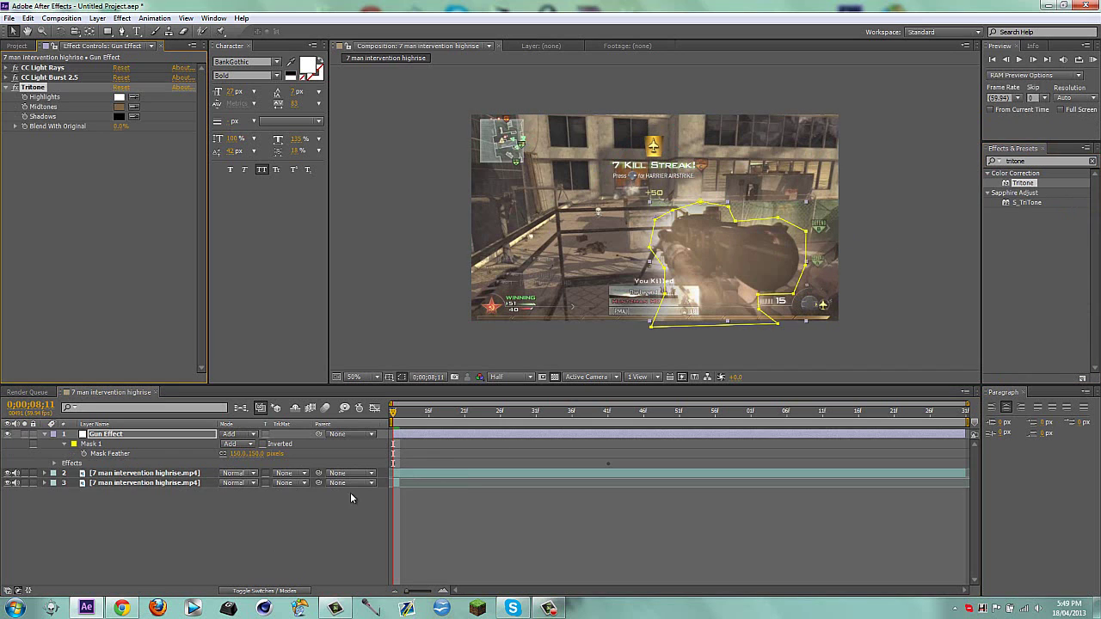
left_click(267, 503)
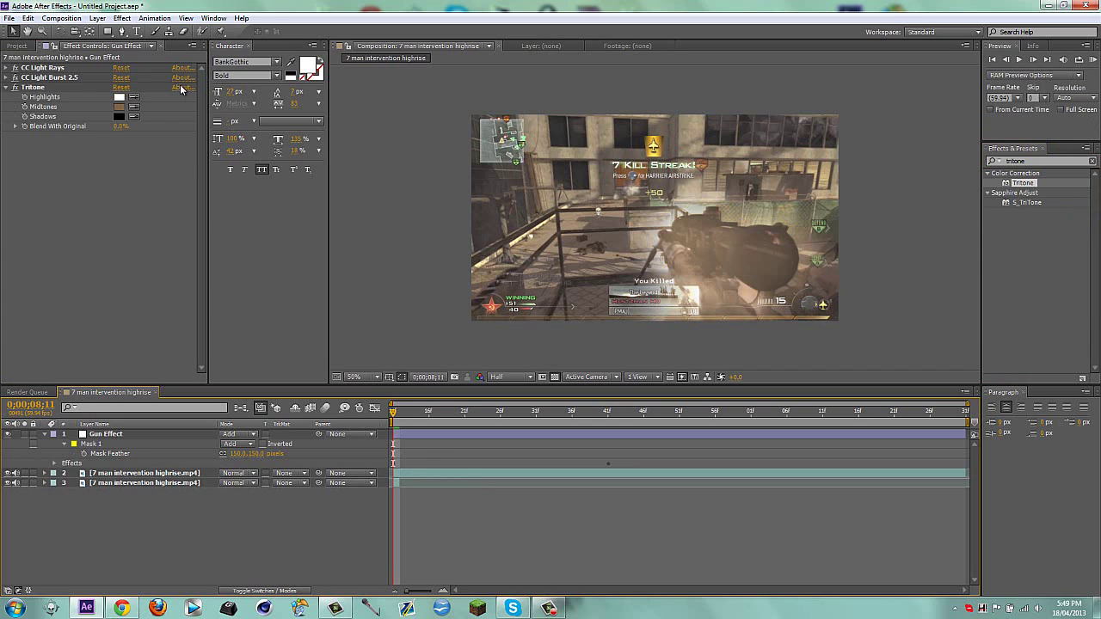
Set the Tritone Midtones color to mint green A7FDCB
left_click(120, 106)
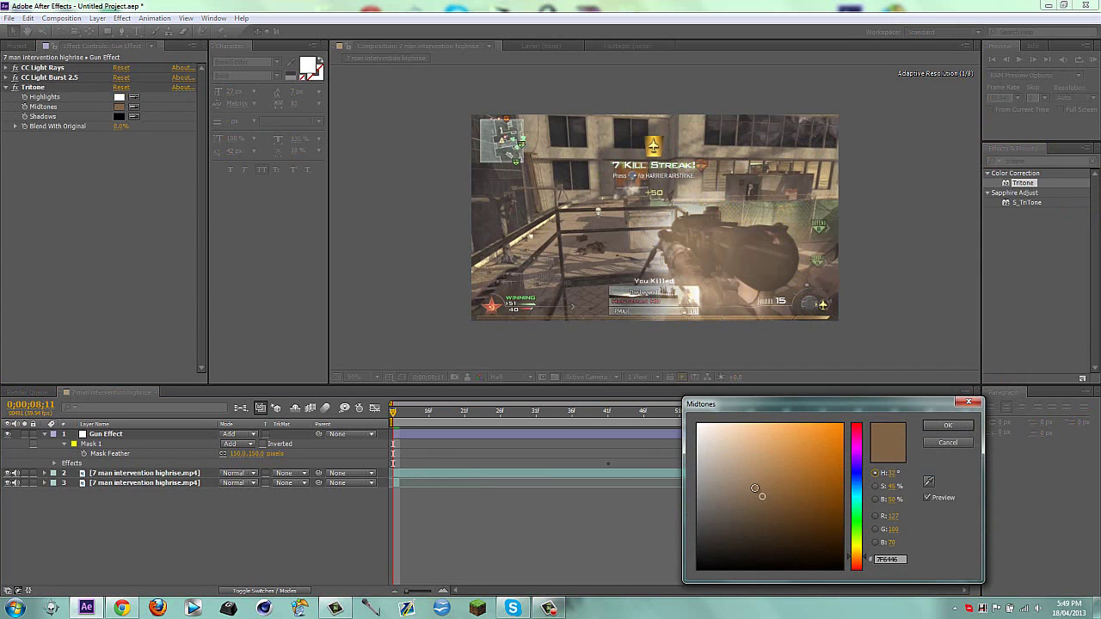
left_click(857, 482)
left_click_drag(859, 487, 861, 504)
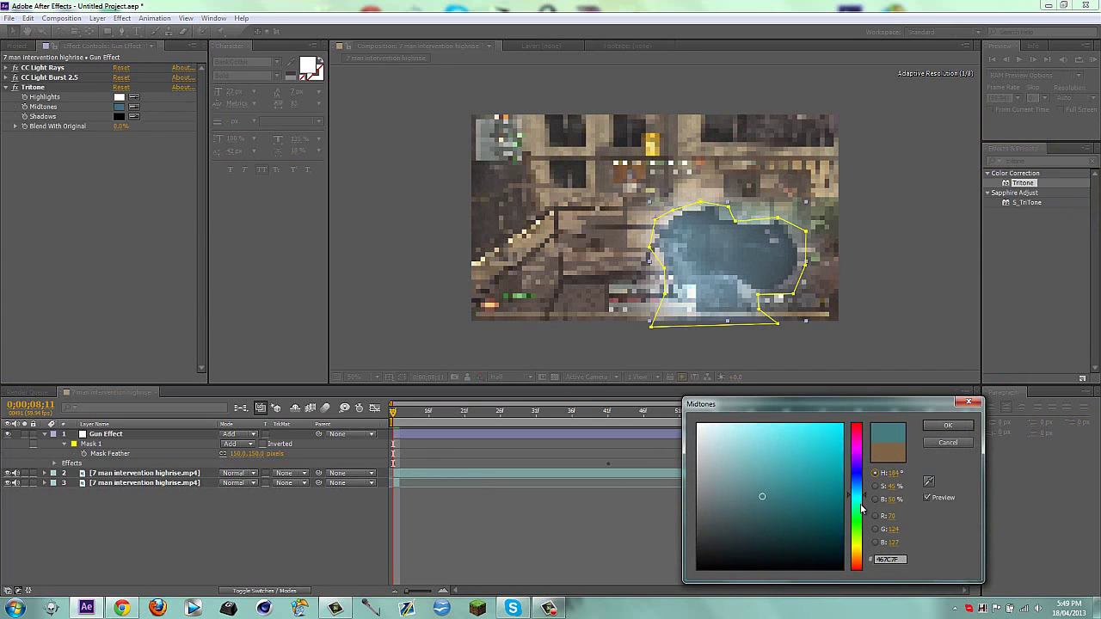
mouse_move(801, 463)
left_mouse_down()
mouse_move(786, 428)
mouse_move(747, 424)
left_mouse_up()
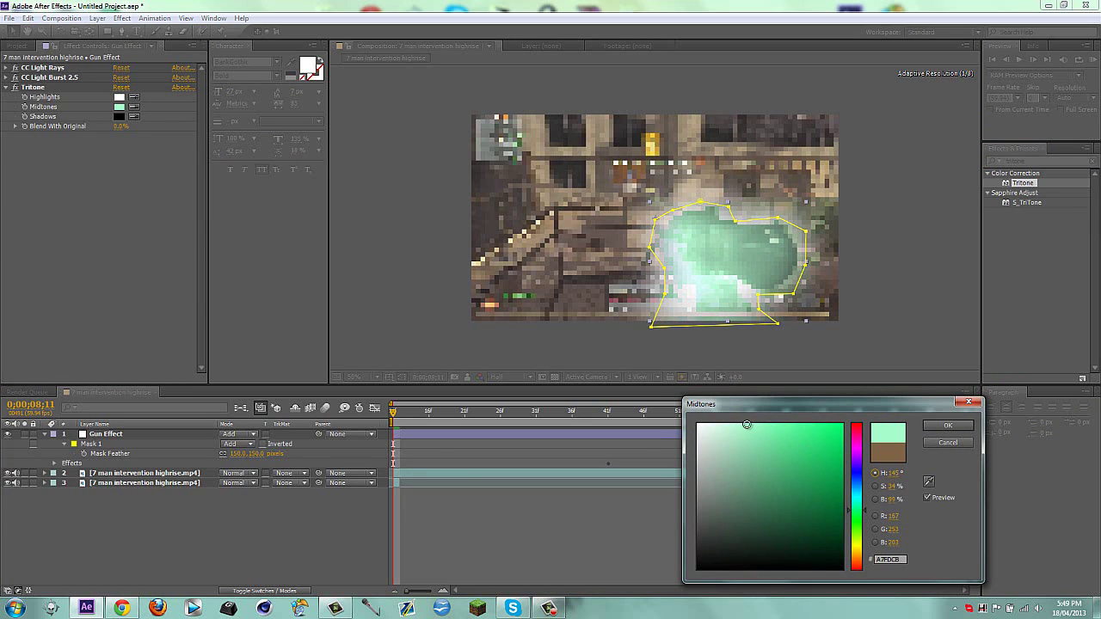
left_click(948, 425)
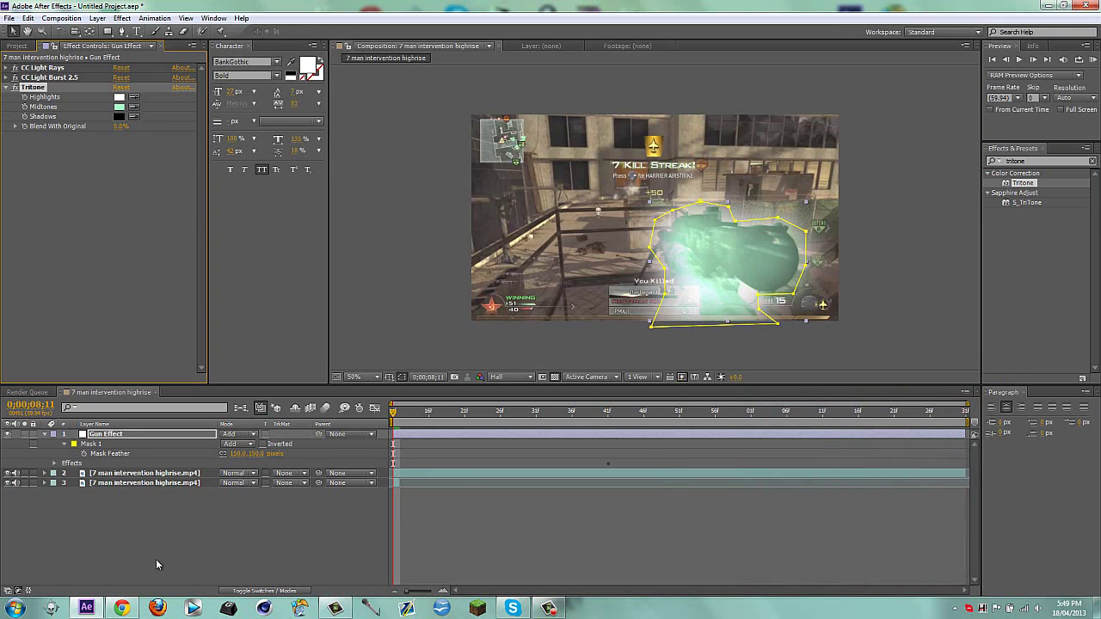
Set Tritone's Blend With Original to 30%
left_click(122, 126)
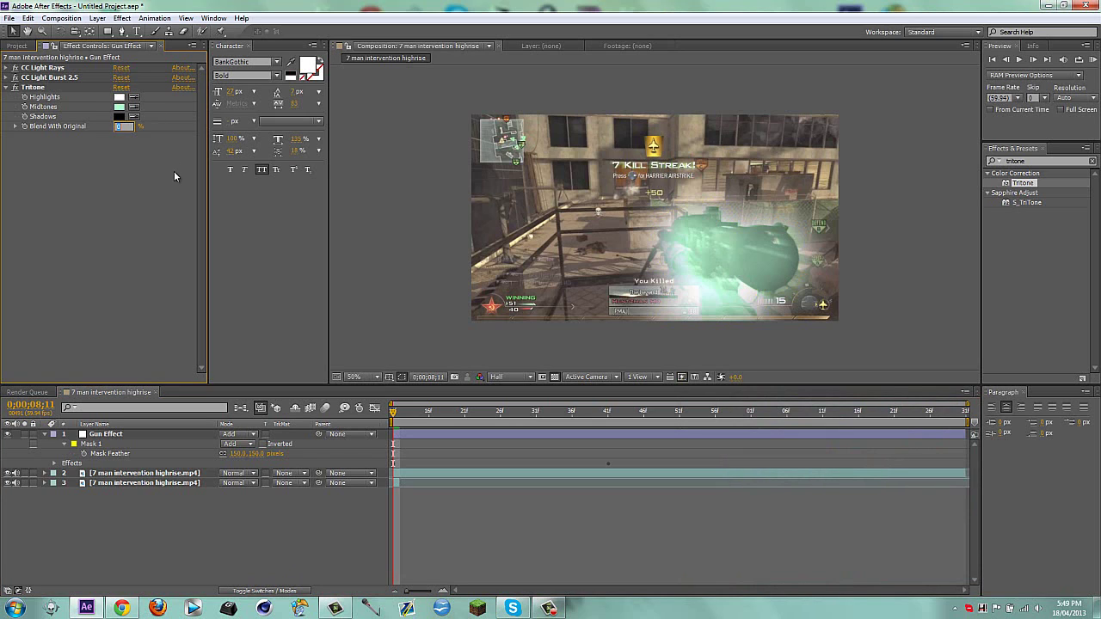
type("30")
key("Return")
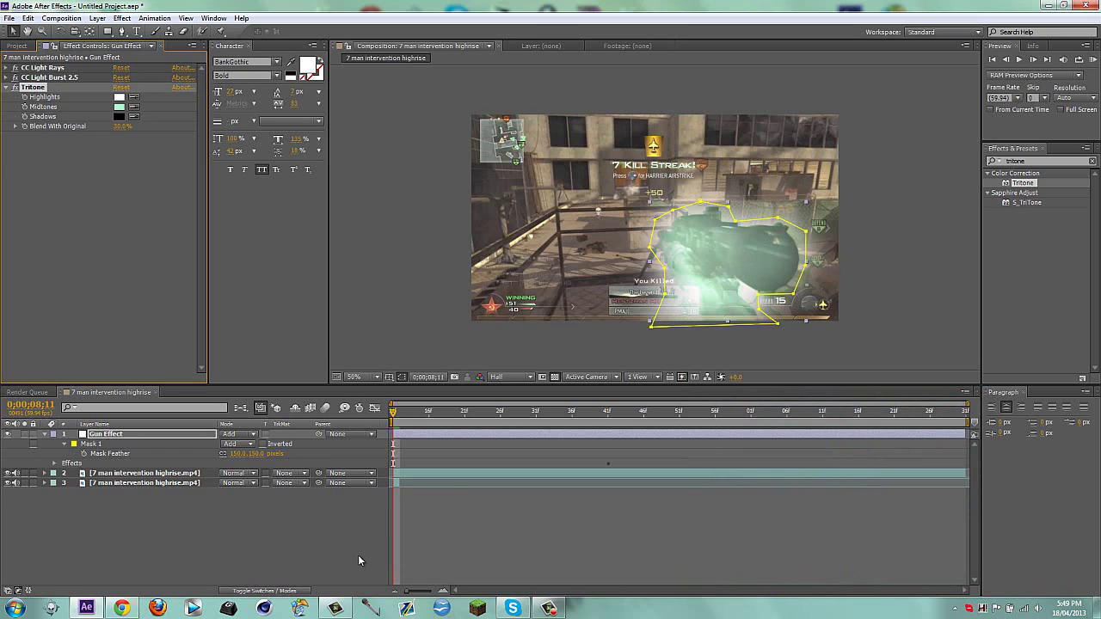
left_click(358, 556)
Change the Tritone Midtones color to a very pale green, DCFBDE
left_click(120, 107)
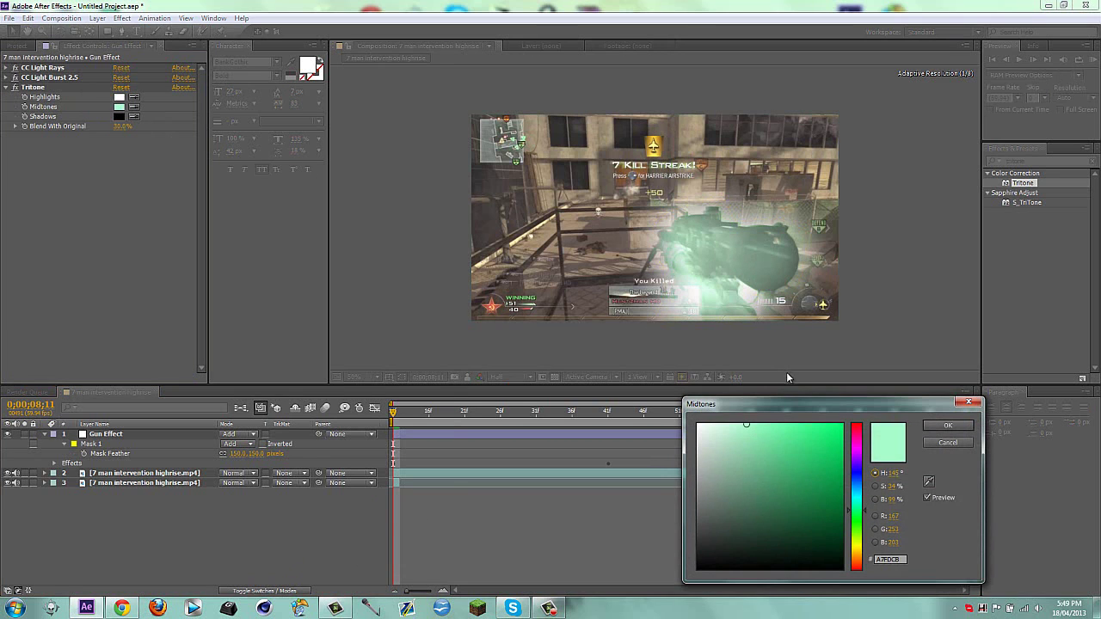
left_click_drag(858, 516, 858, 520)
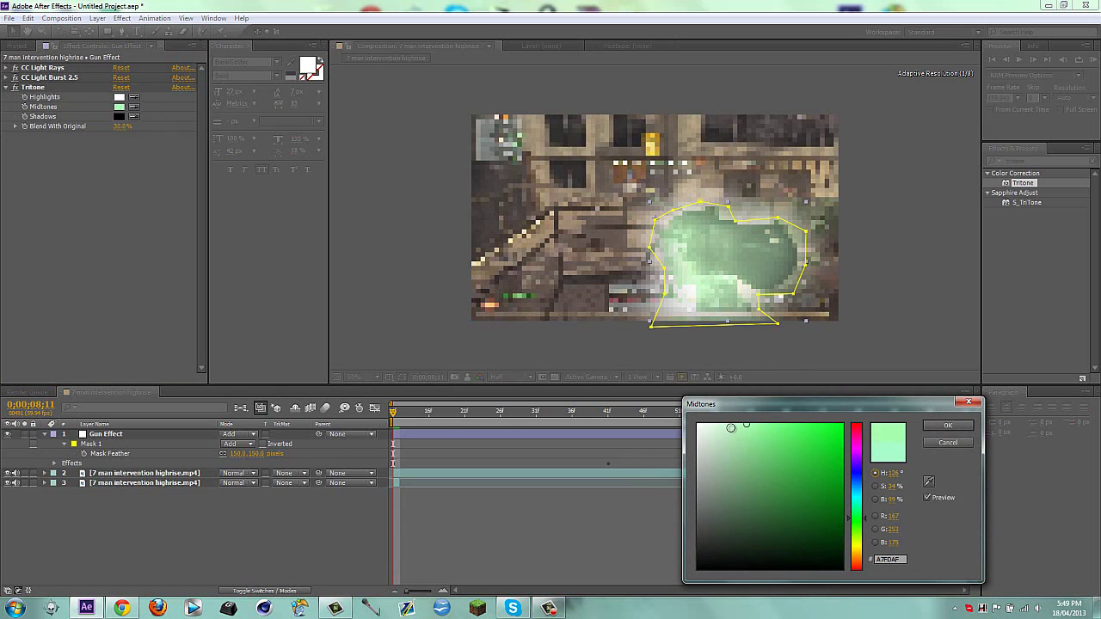
left_click_drag(731, 428, 718, 425)
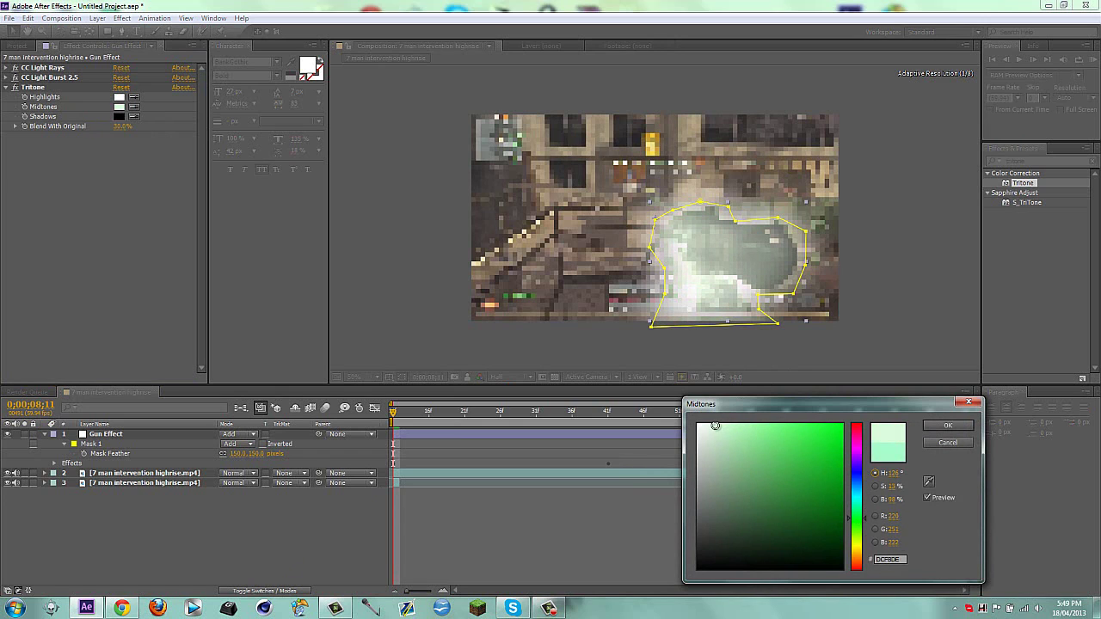
left_click(959, 427)
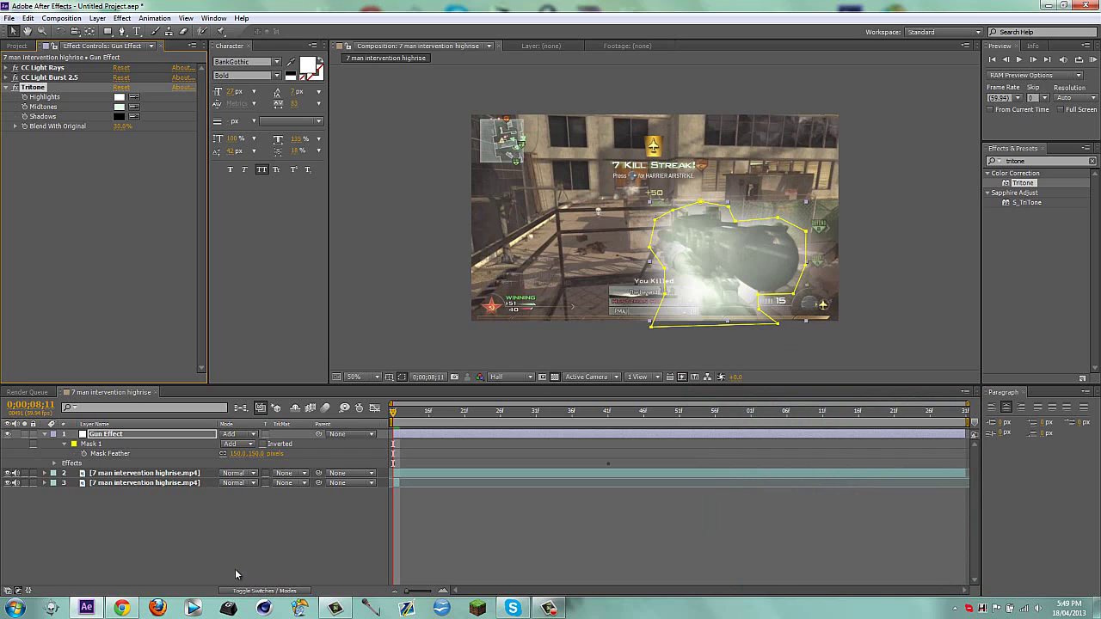
left_click(237, 575)
Check the gun effect at 0;00;08;18 and collapse the Tritone settings
left_click_drag(401, 411, 445, 413)
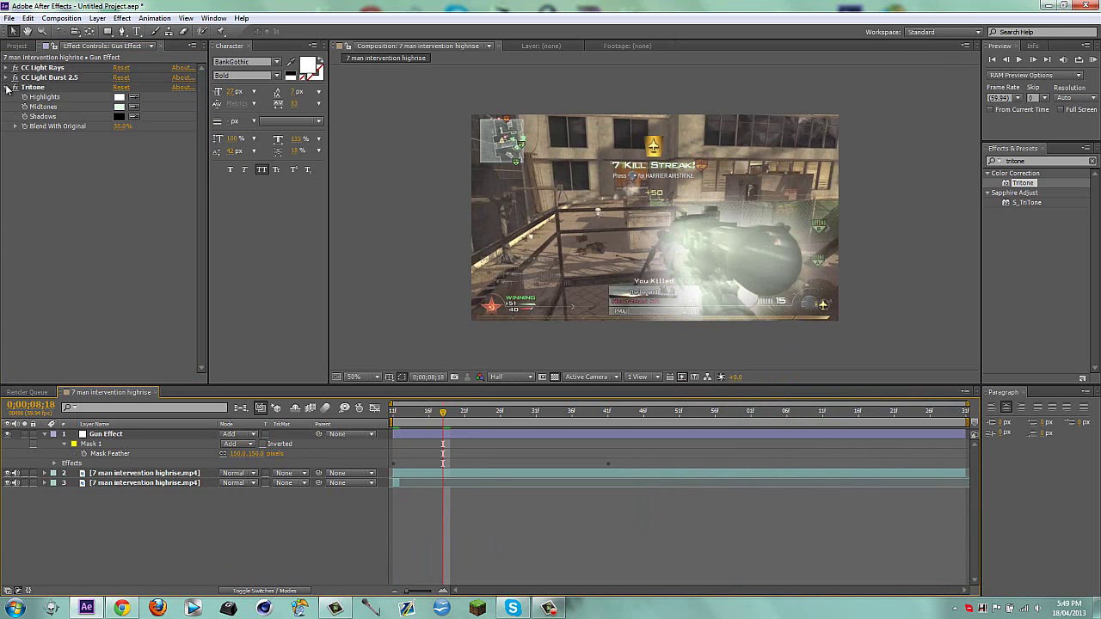
left_click(6, 87)
left_click(6, 77)
left_click(6, 78)
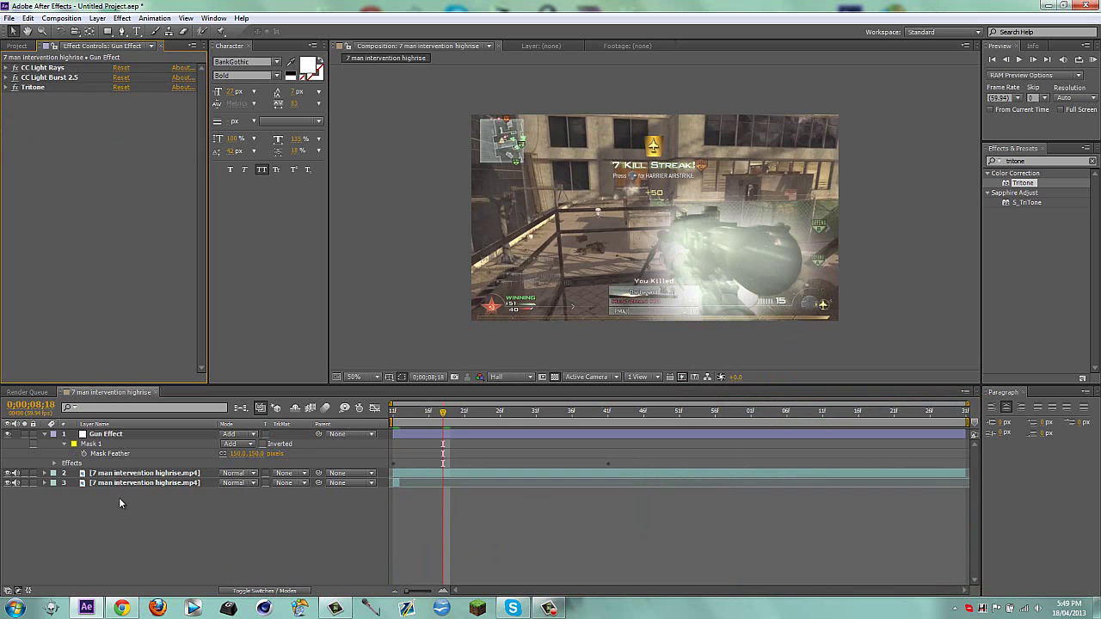
Switch to Chrome and play the featured YouTube video from 0:05, pausing at 0:09 to examine its gun effect
left_click(121, 609)
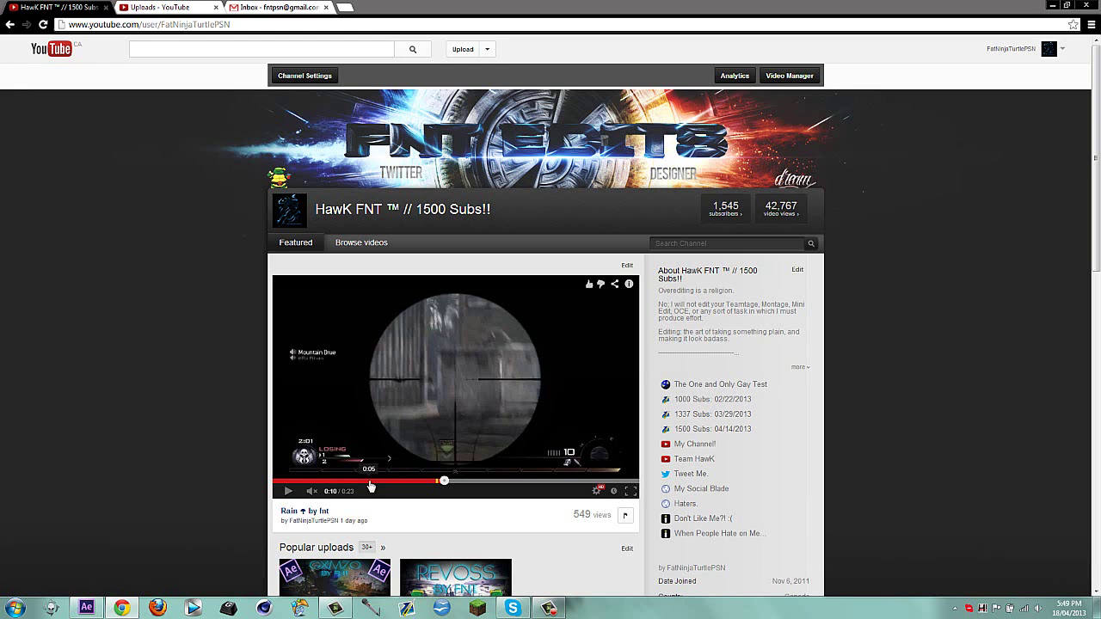
left_click(370, 485)
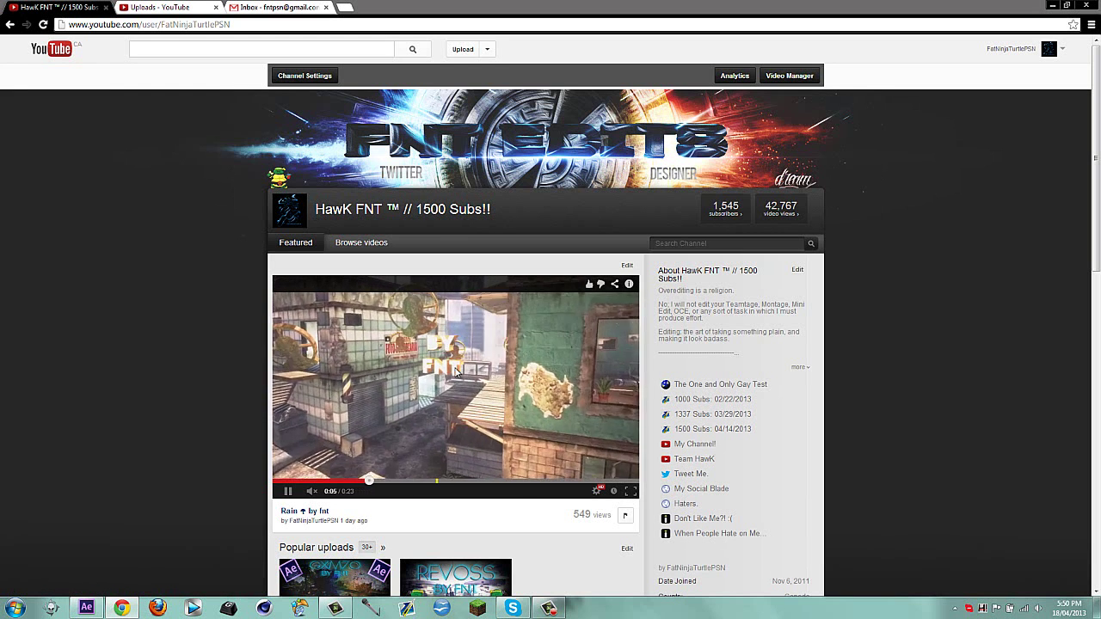
left_click(533, 404)
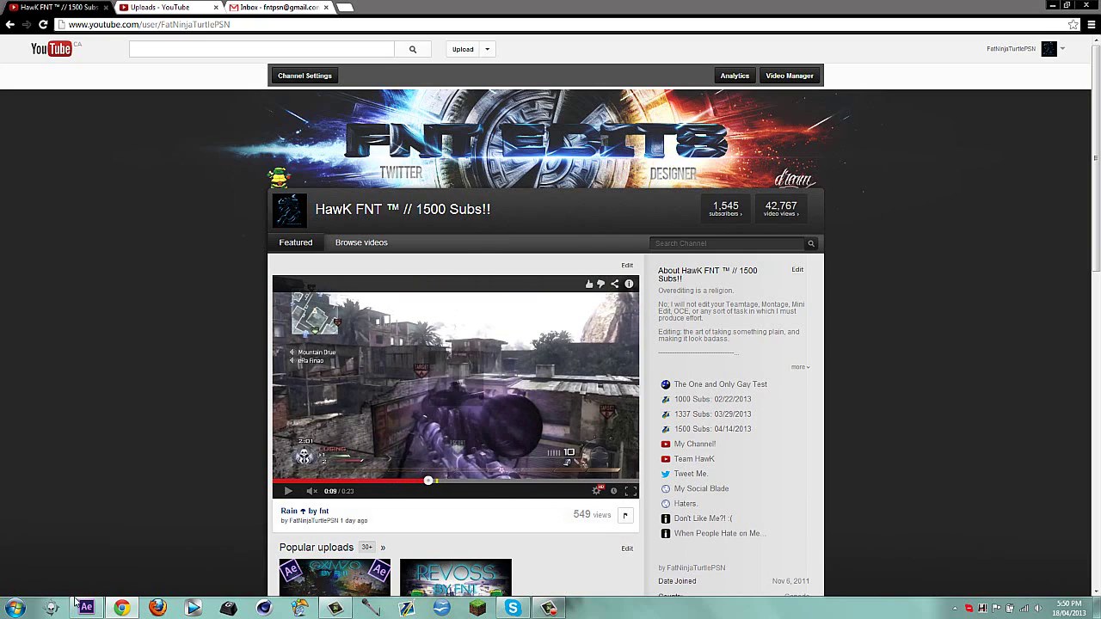
Switch to After Effects and show only the Mask Feather property of the Gun Effect layer
left_click(86, 608)
left_click(119, 435)
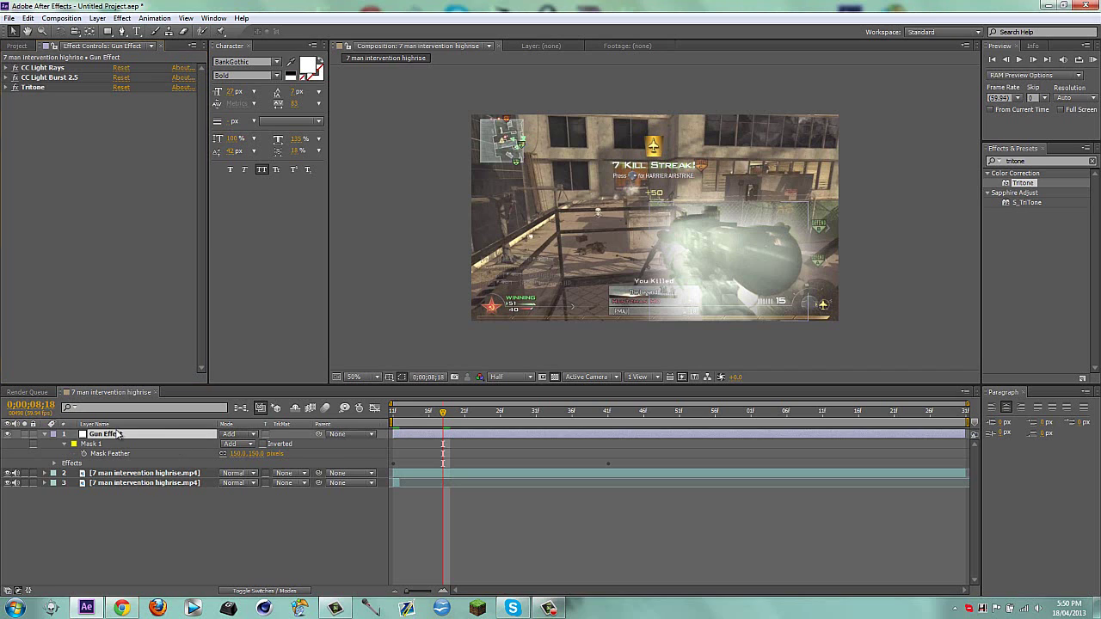
key("u")
key("f")
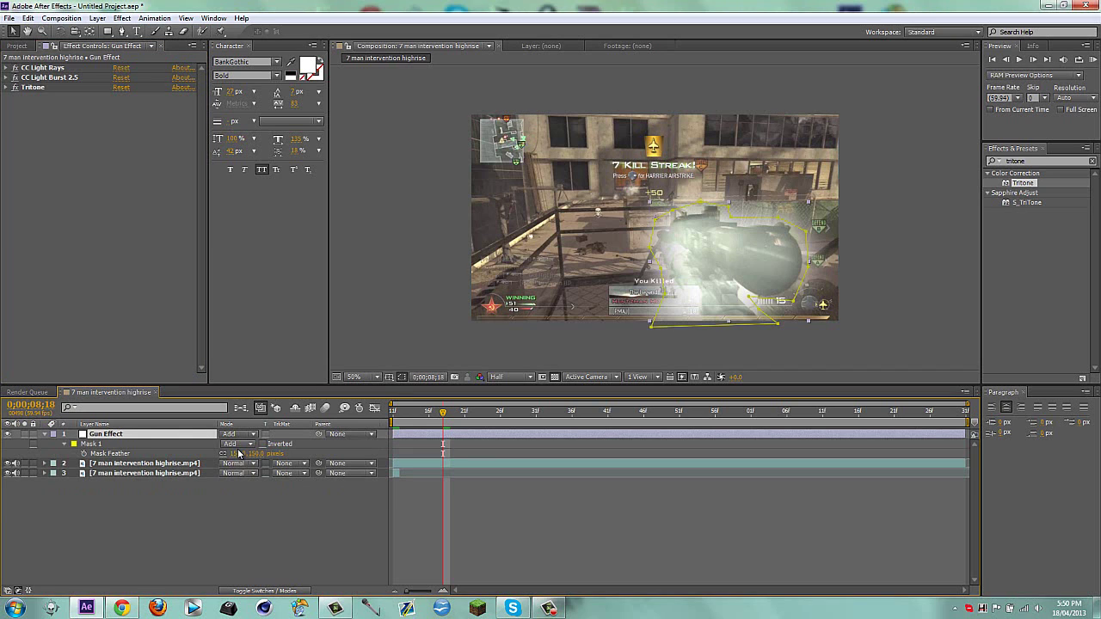
Try Gun Effect mask feathers of 114 and 181 pixels, comparing the look with CC Light Burst 2.5 disabled
left_click_drag(232, 454, 254, 542)
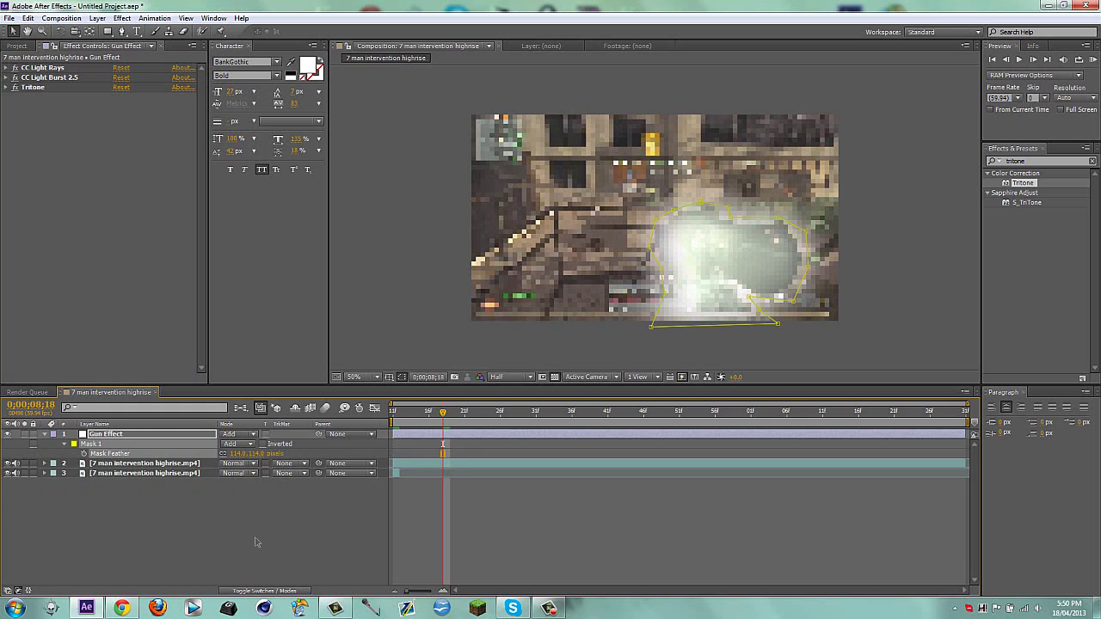
left_click(15, 79)
left_click_drag(241, 460, 340, 496)
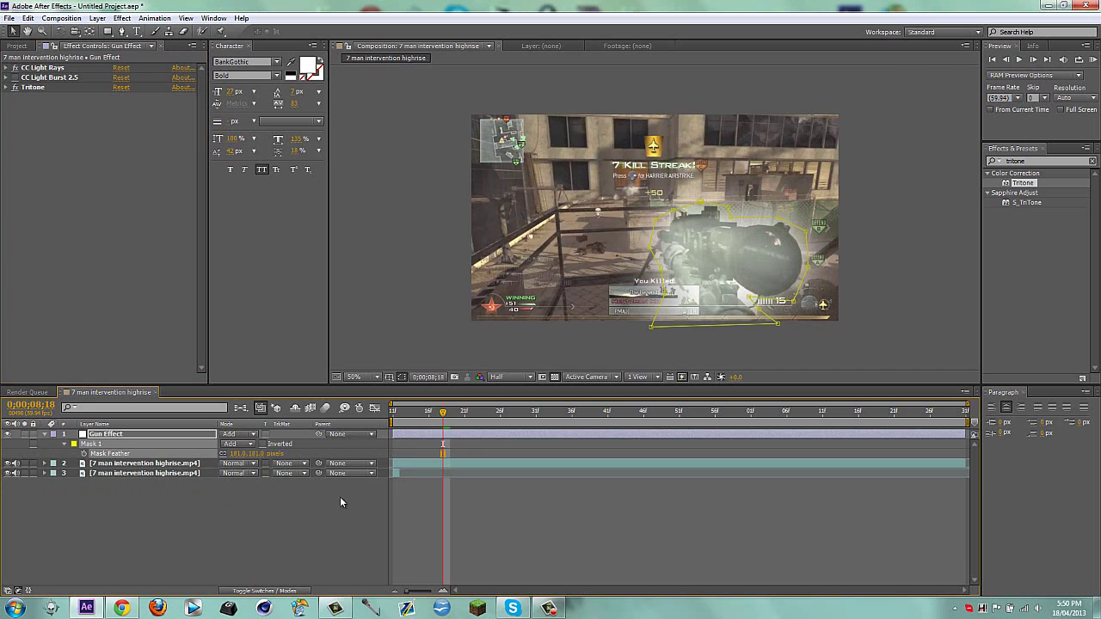
Change the Tritone Midtones color from pale green to a pinkish purple
left_click(10, 88)
left_click(119, 107)
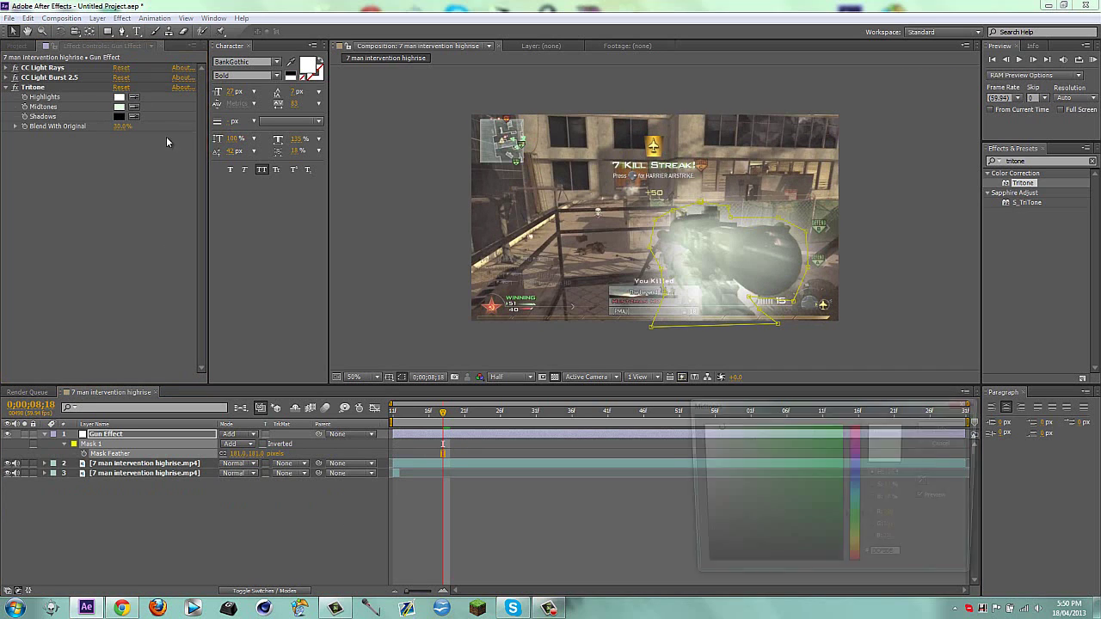
left_click_drag(858, 469, 858, 450)
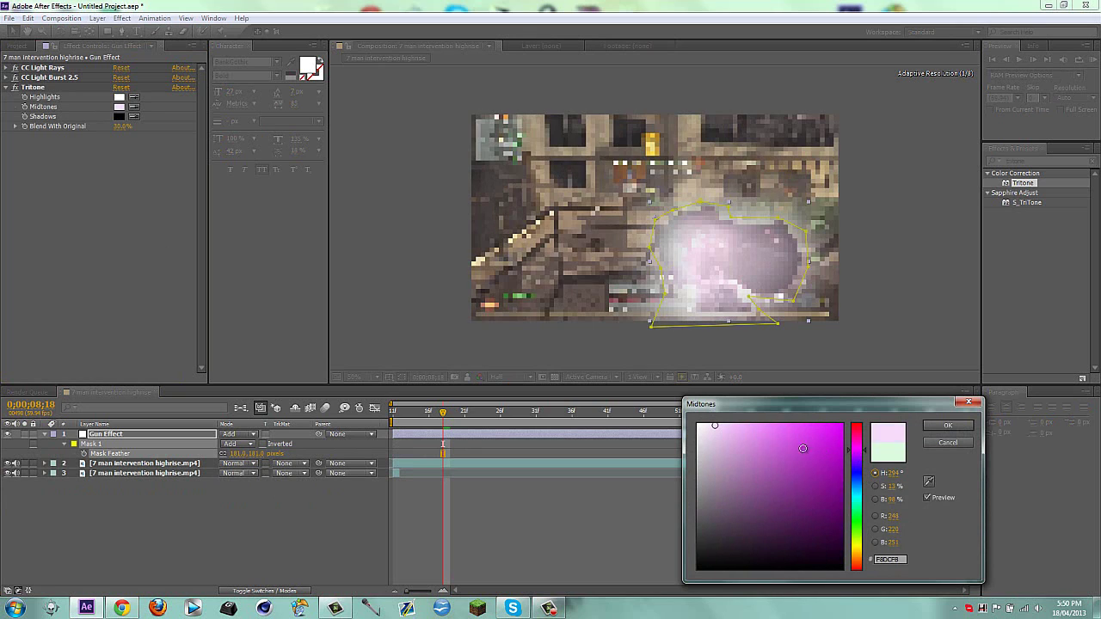
left_click(946, 425)
Reduce the Gun Effect mask feather to 80 pixels and check the result at 0;00;08;28
left_click(289, 514)
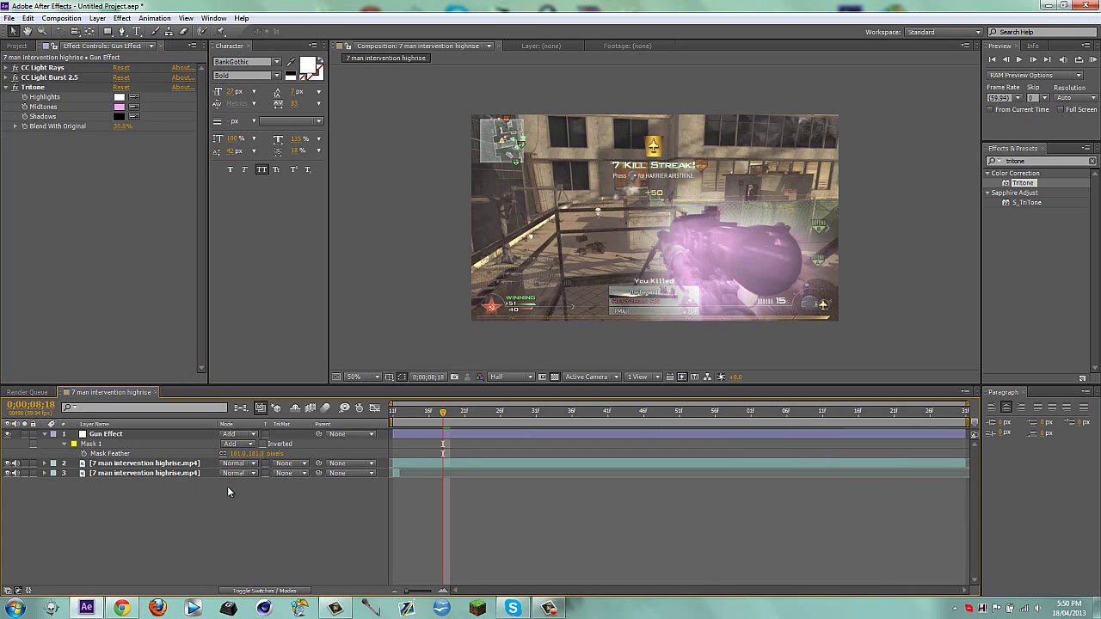
left_click_drag(246, 453, 200, 453)
left_click_drag(431, 421, 514, 421)
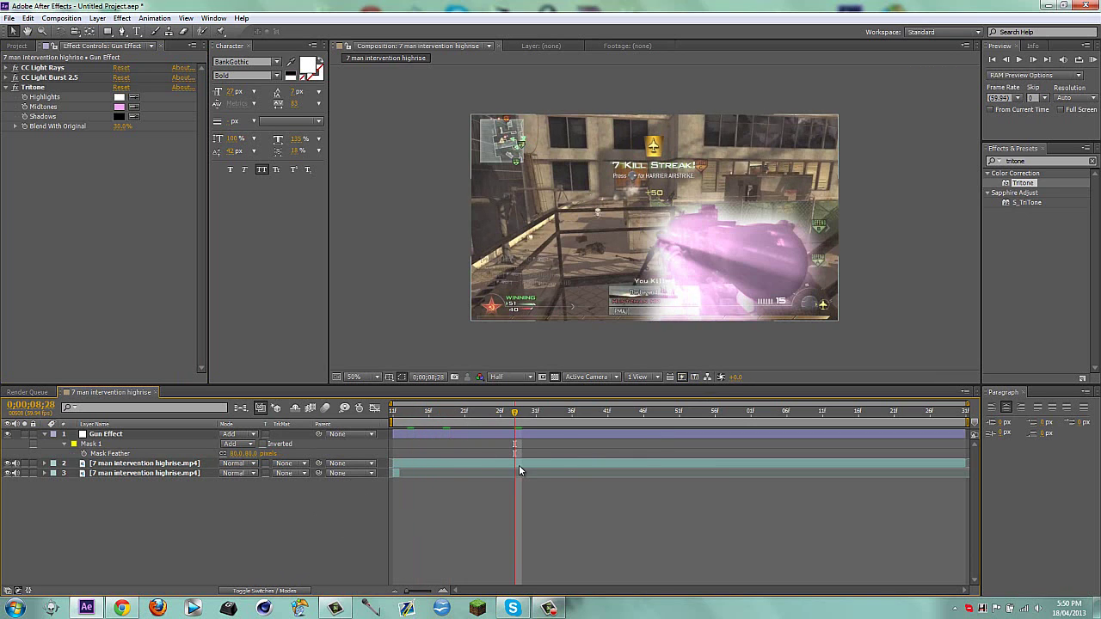
Collapse the Tritone settings and set the CC Light Rays Intensity to 91
left_click(10, 87)
left_click(7, 67)
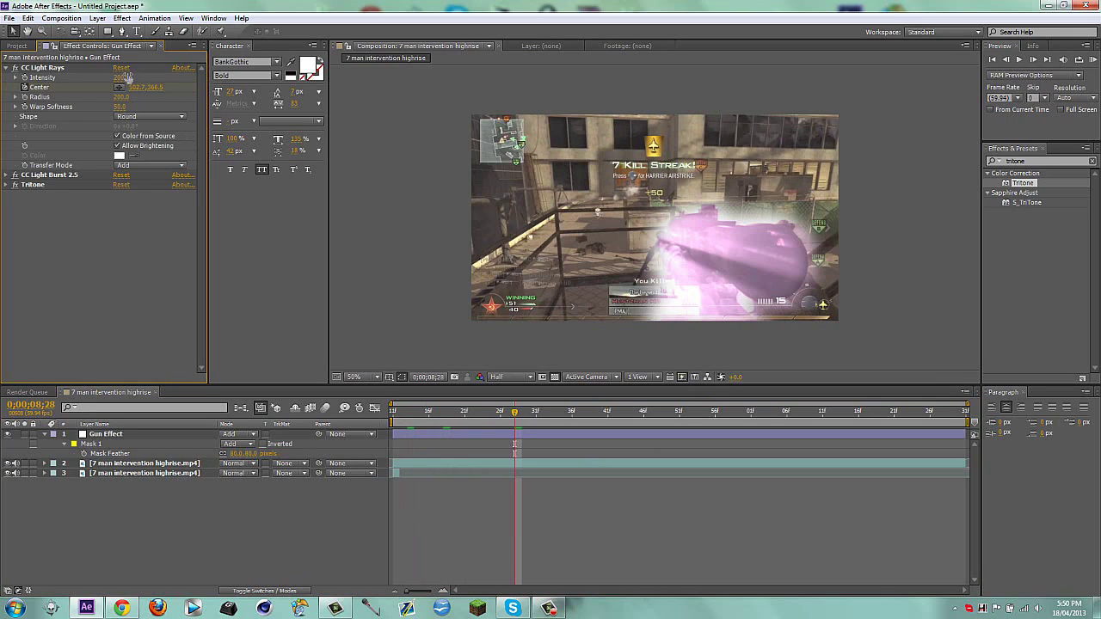
left_click_drag(110, 78, 16, 78)
left_click(264, 487)
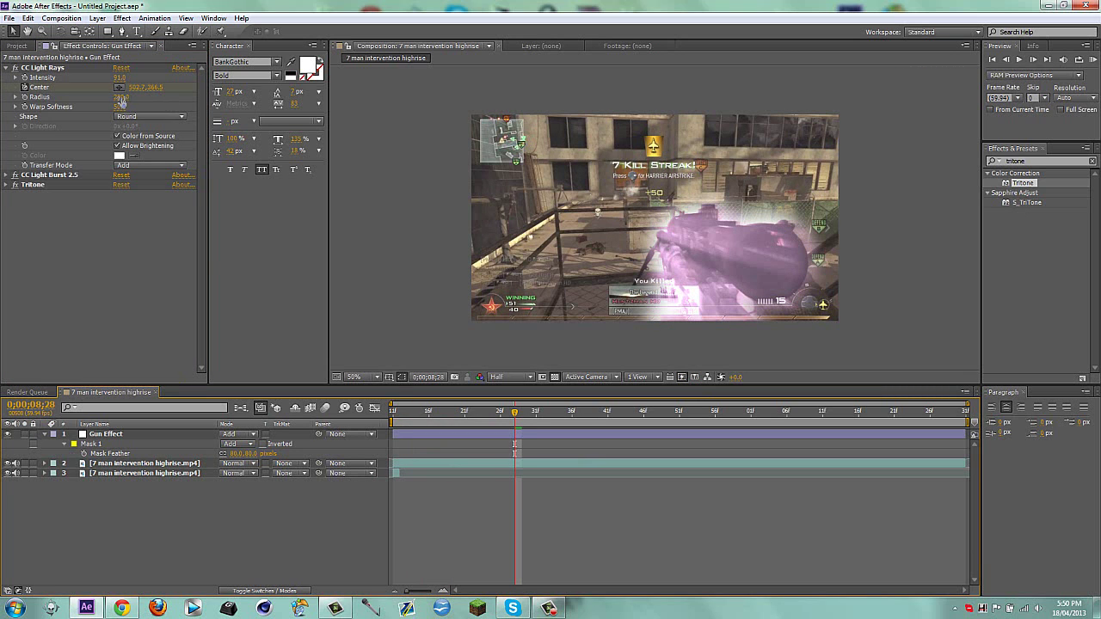
Set the CC Light Rays Radius to 333 and move its center up and left, away from the gun, at 0;00;08;28
left_click_drag(135, 97, 185, 86)
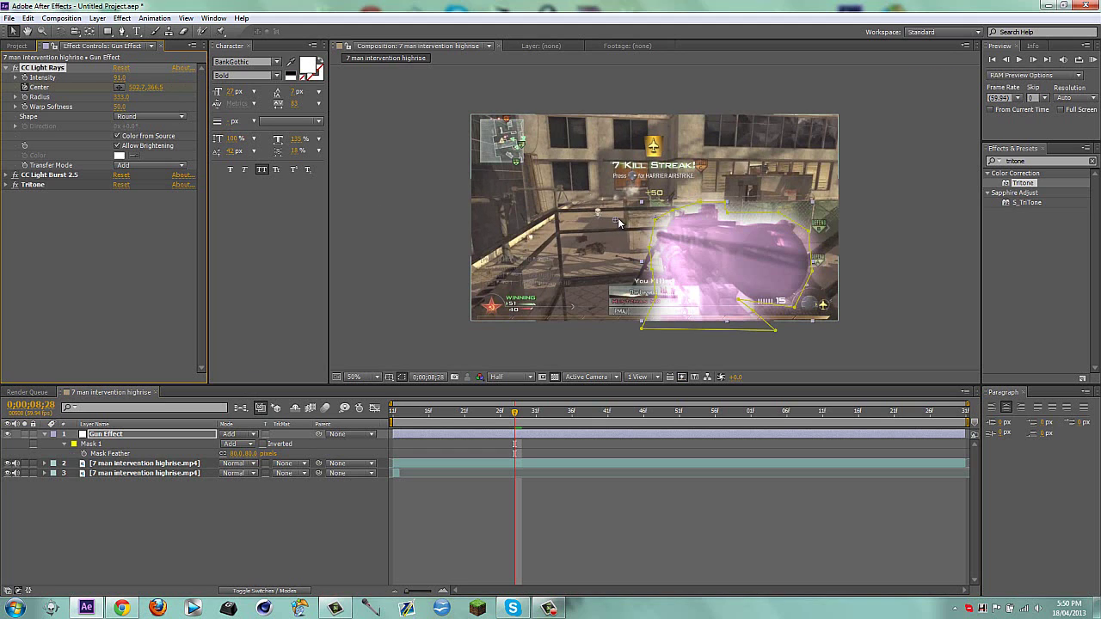
left_click_drag(617, 221, 525, 216)
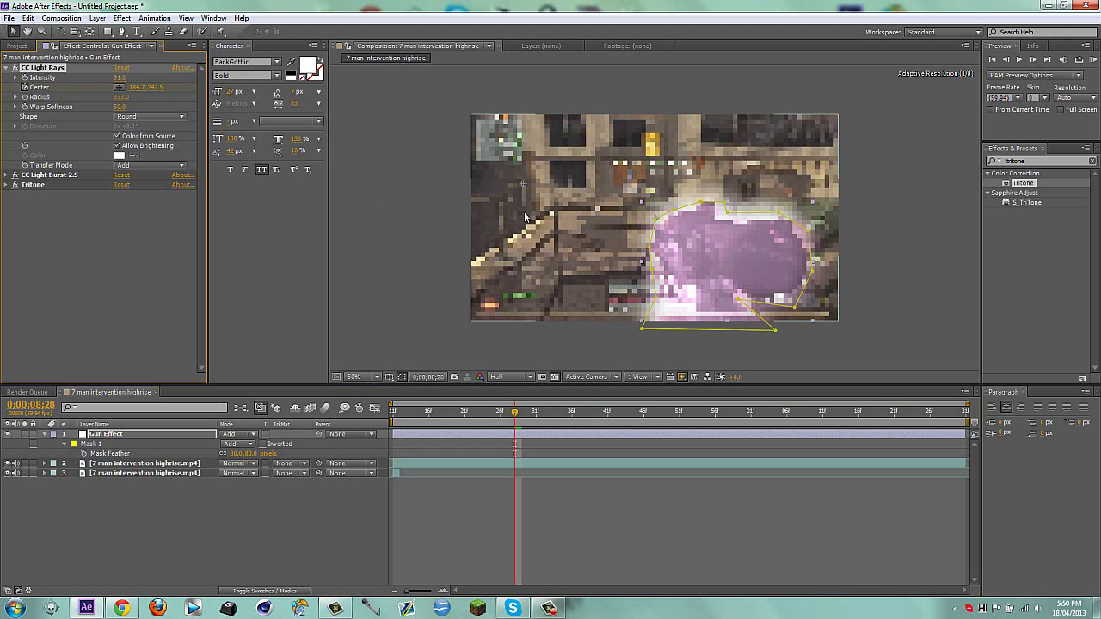
left_click(328, 524)
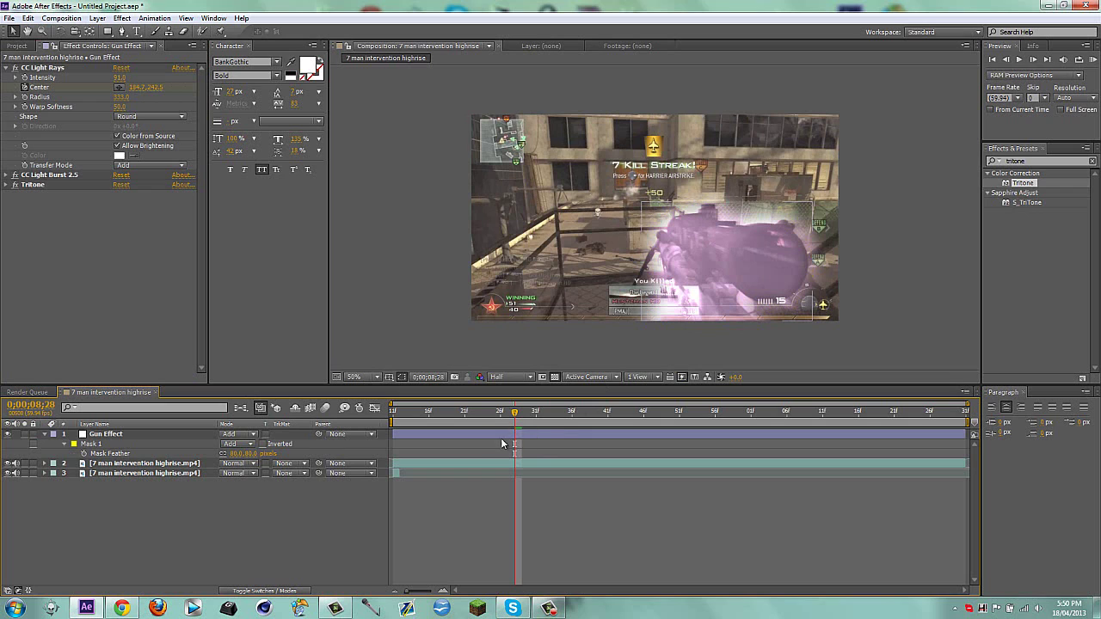
Check the purple gun effect at 0;00;08;24 and 0;00;08;21
left_click(486, 420)
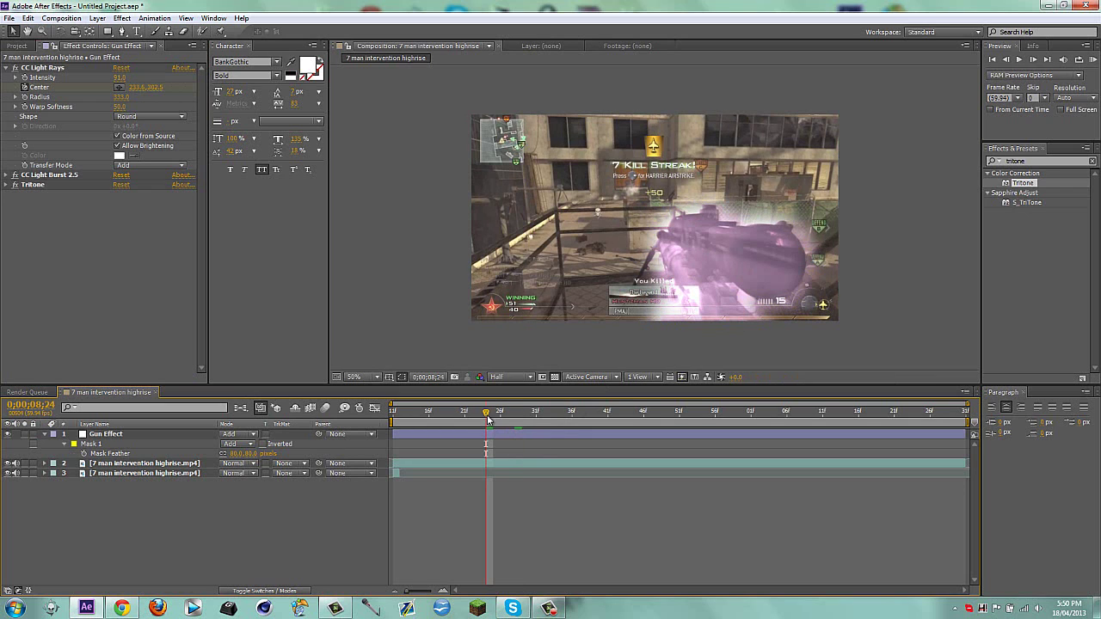
mouse_move(487, 417)
left_mouse_down()
mouse_move(507, 420)
mouse_move(436, 419)
mouse_move(474, 422)
left_mouse_up()
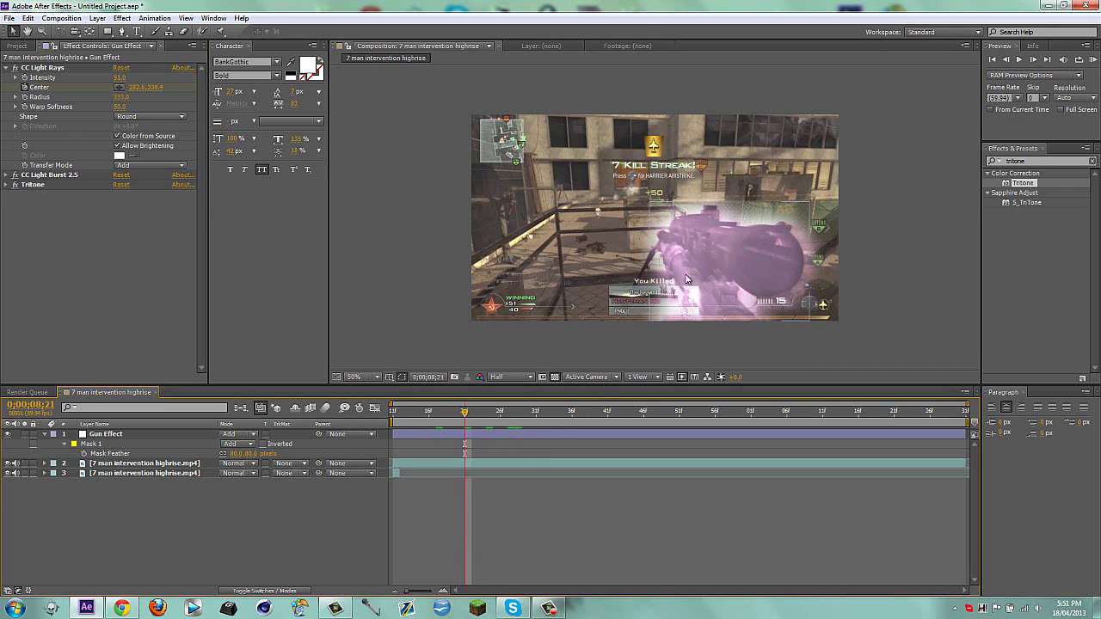
mouse_move(450, 88)
left_mouse_down()
mouse_move(565, 140)
mouse_move(868, 350)
mouse_move(863, 335)
mouse_move(434, 162)
mouse_move(453, 86)
left_mouse_up()
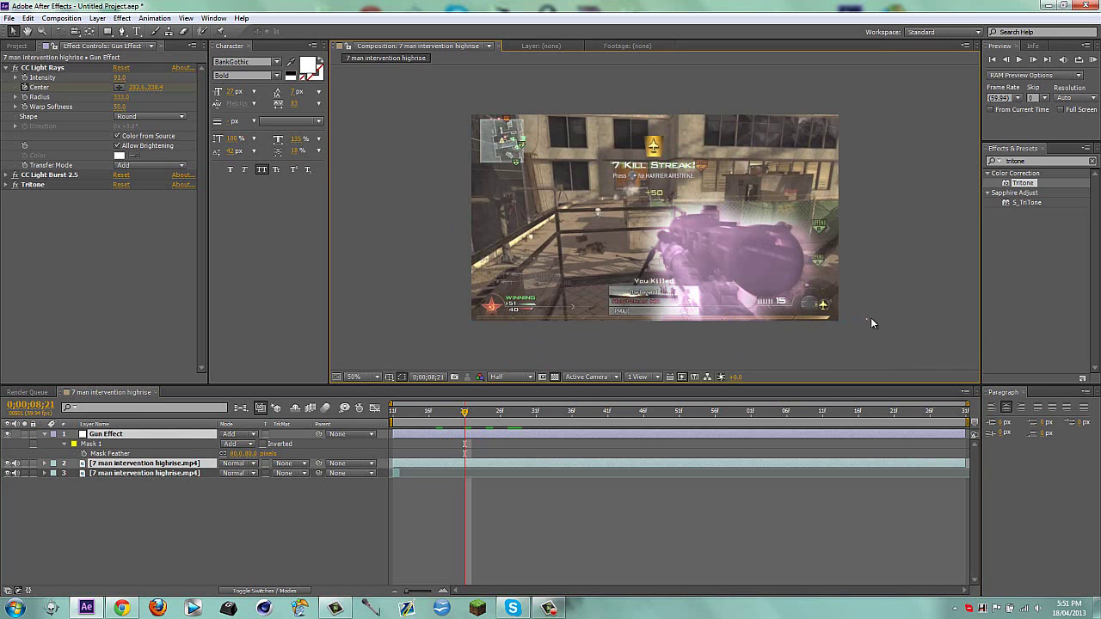
left_click(1057, 5)
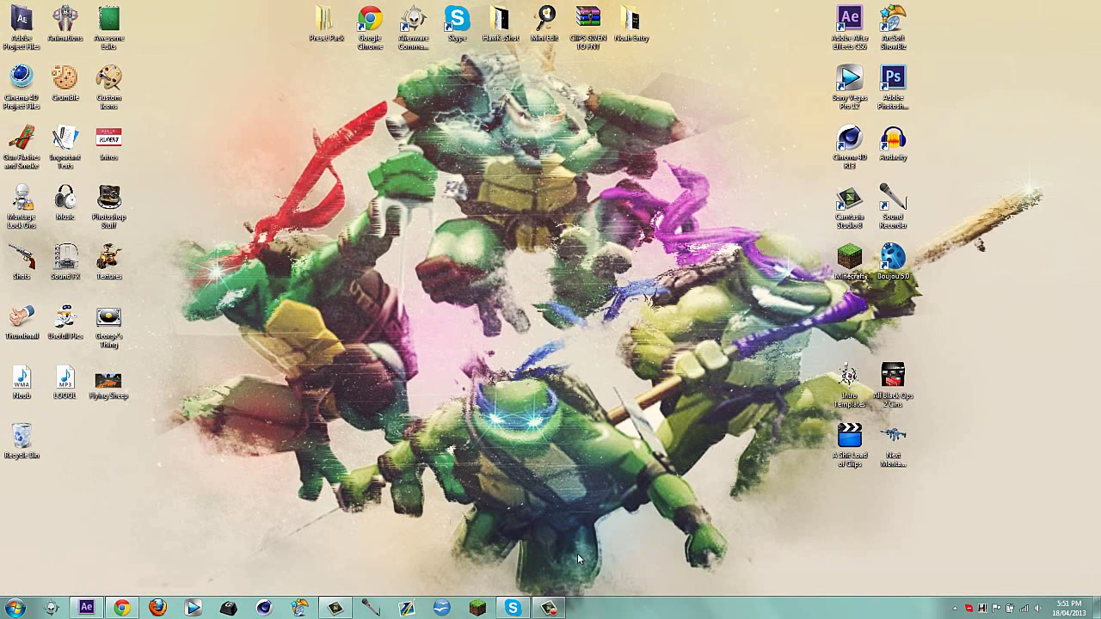
left_click(547, 608)
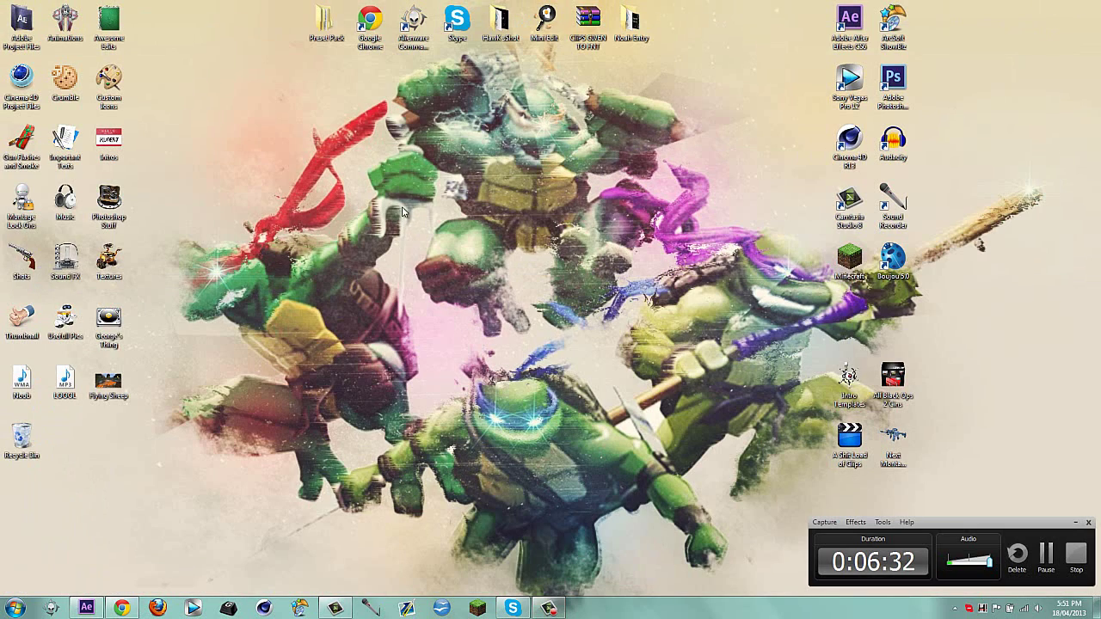
left_click(119, 609)
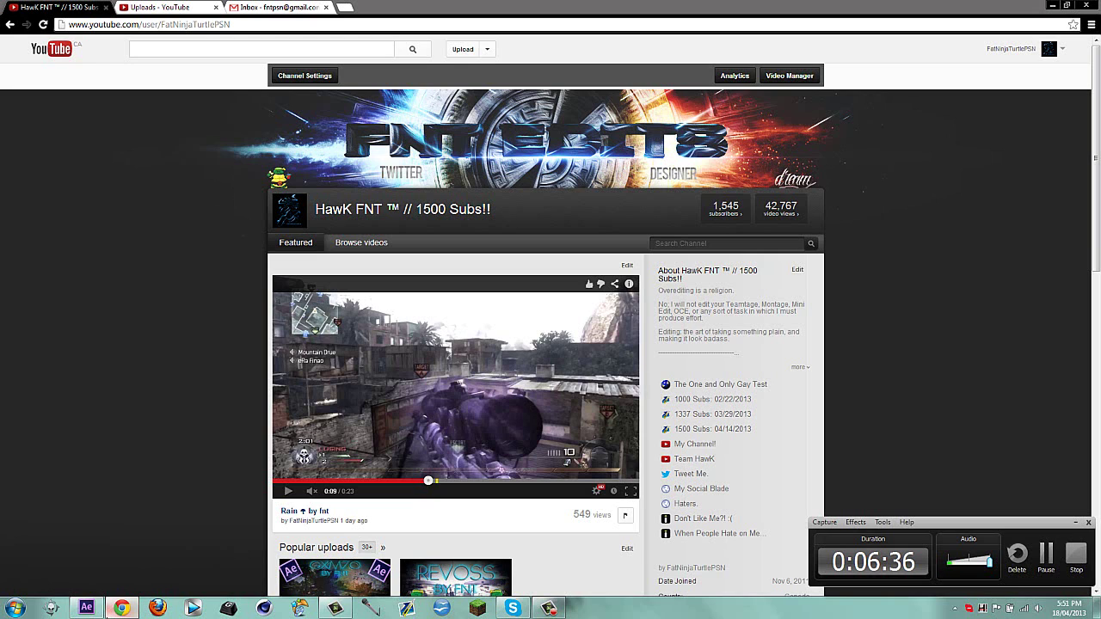
left_click(121, 608)
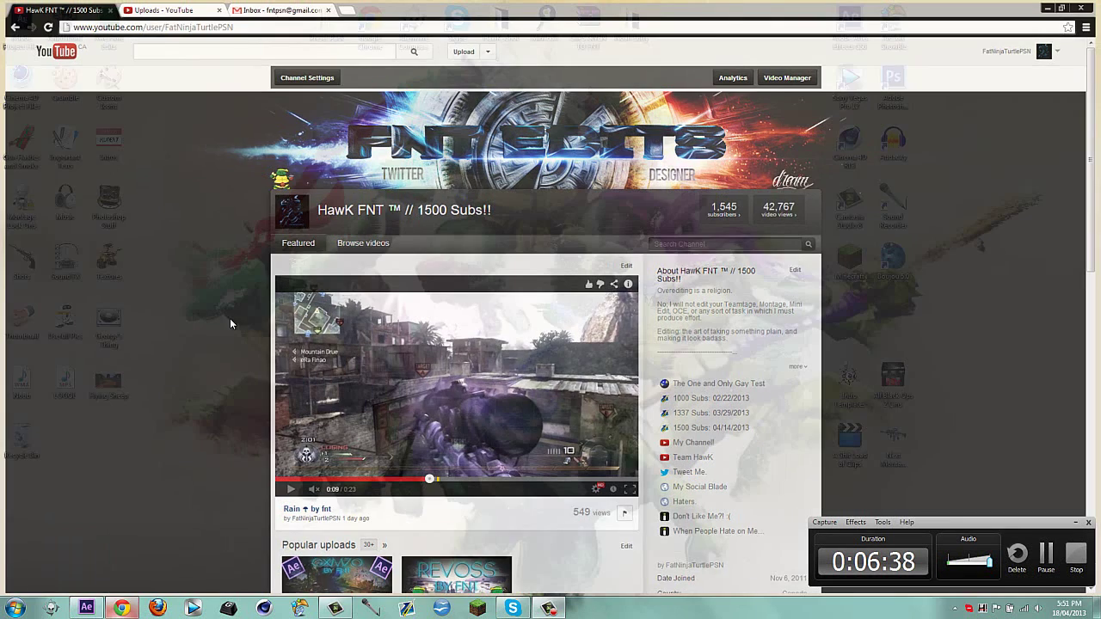
left_click_drag(157, 46, 190, 58)
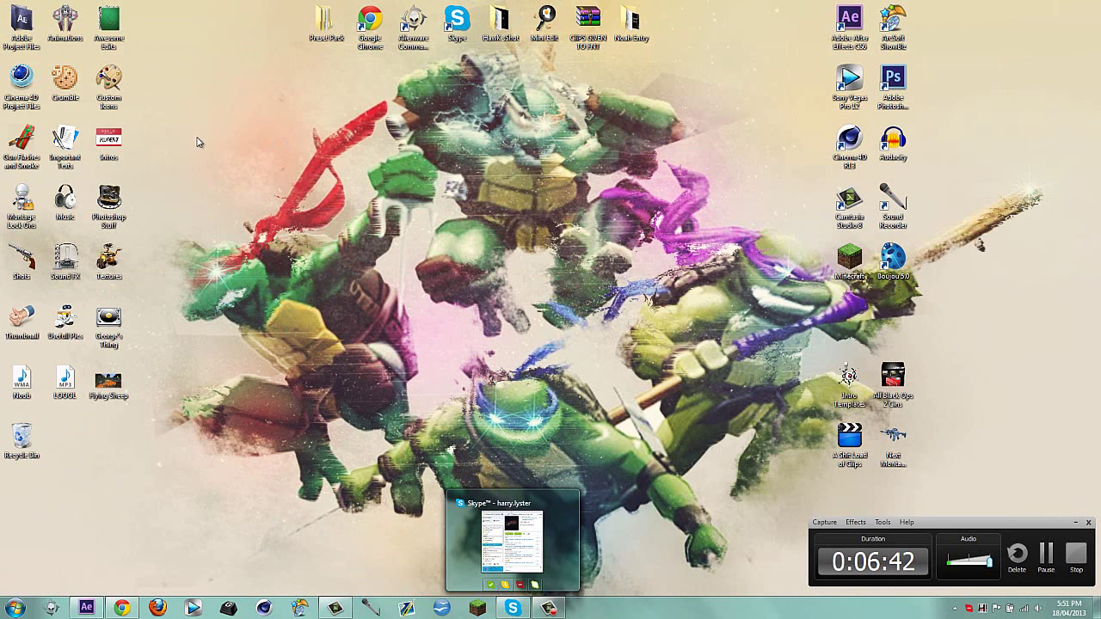
left_click_drag(143, 60, 762, 485)
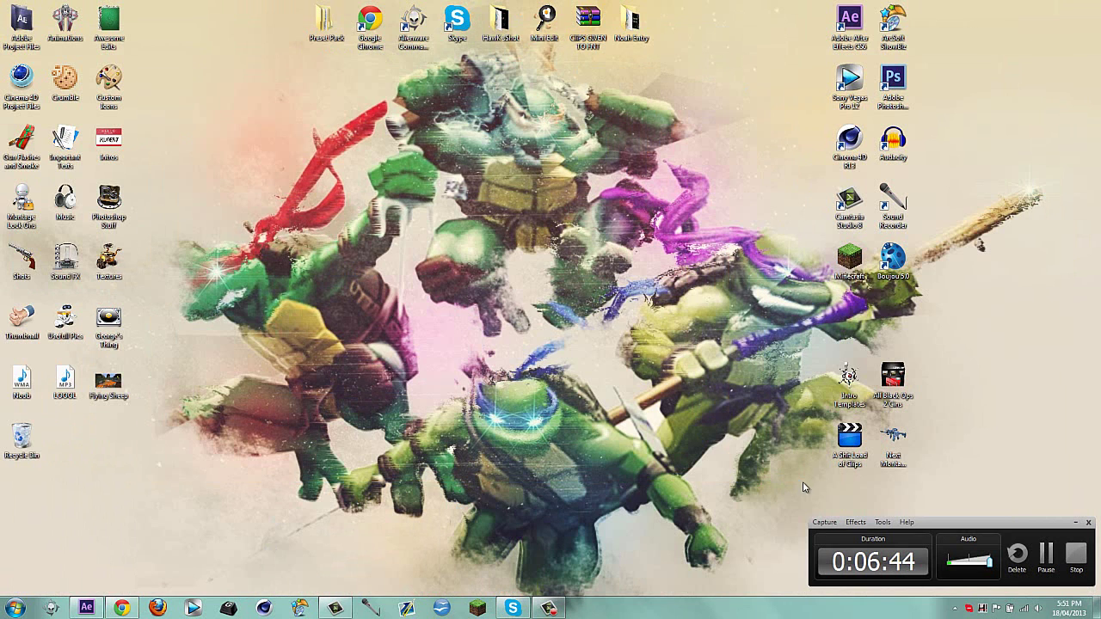
left_click_drag(830, 475, 598, 224)
left_click_drag(142, 71, 123, 48)
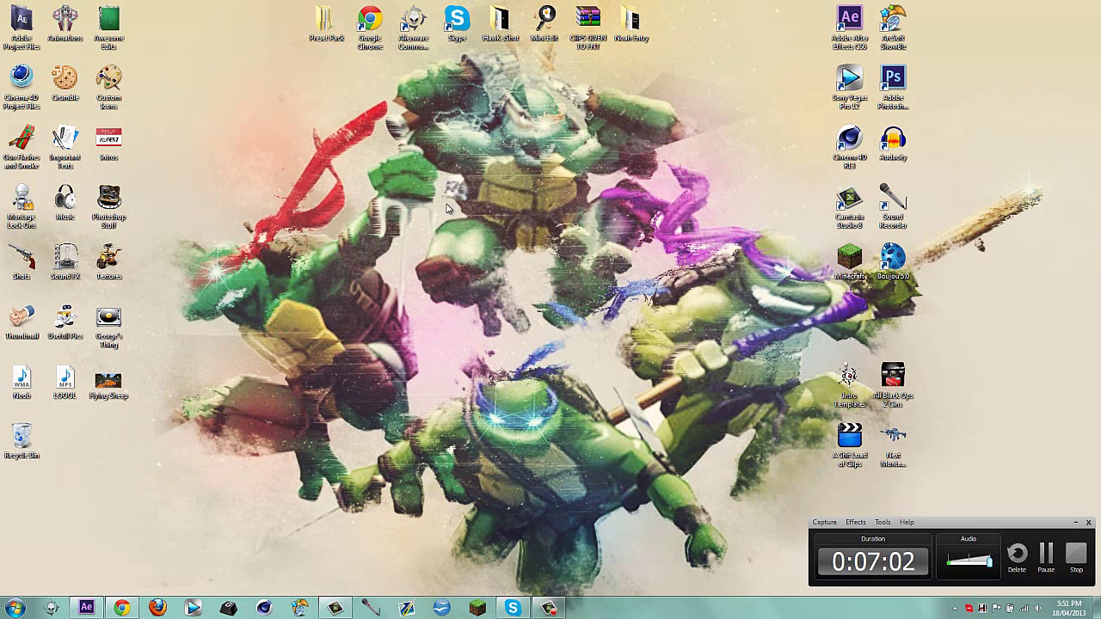